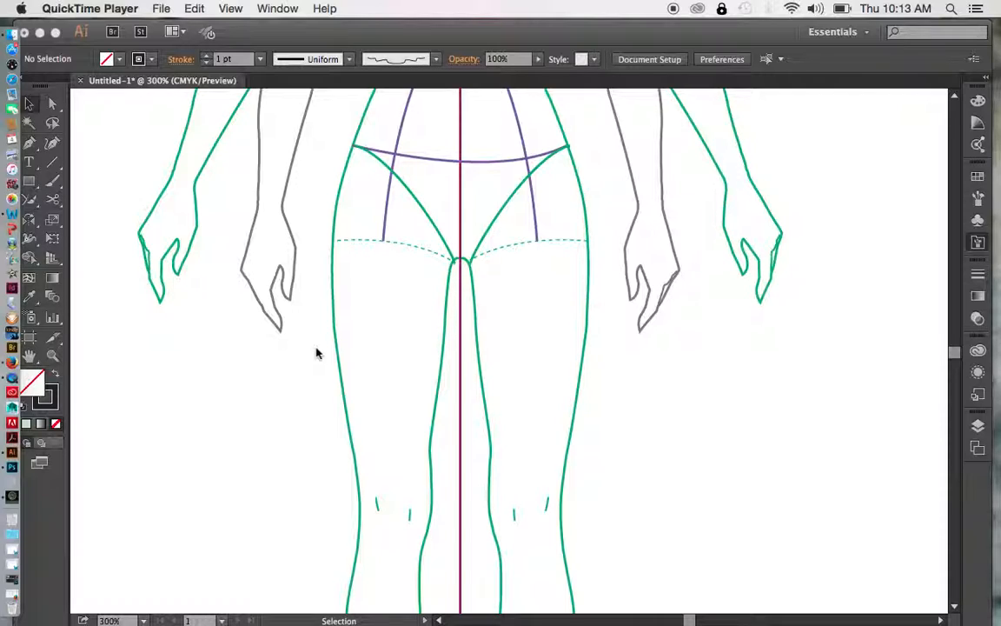
Display the Gathers and Ruffles brush library and look over its available options.
left_click(978, 241)
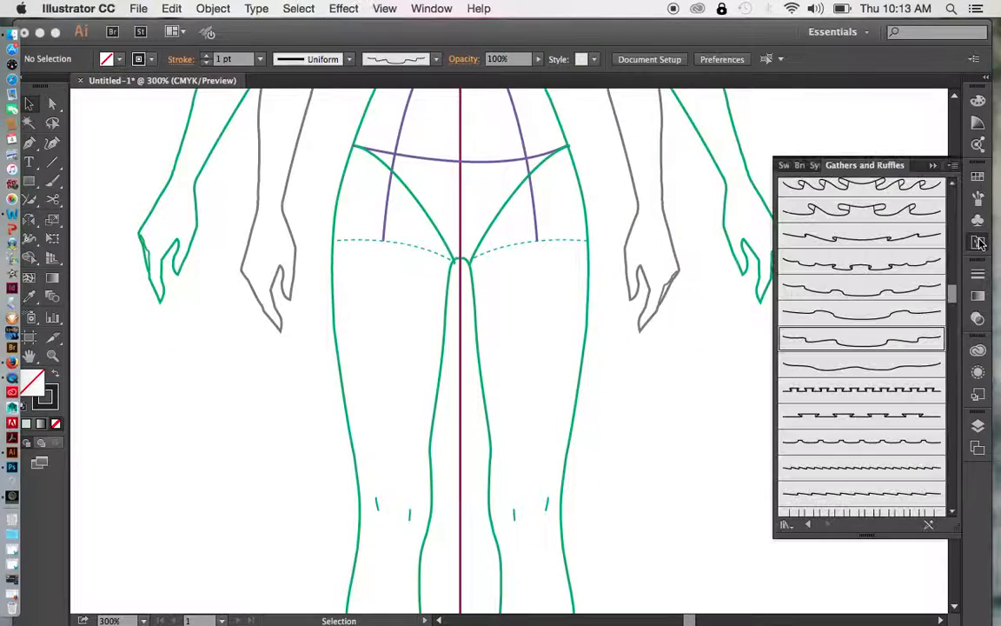
left_click(952, 168)
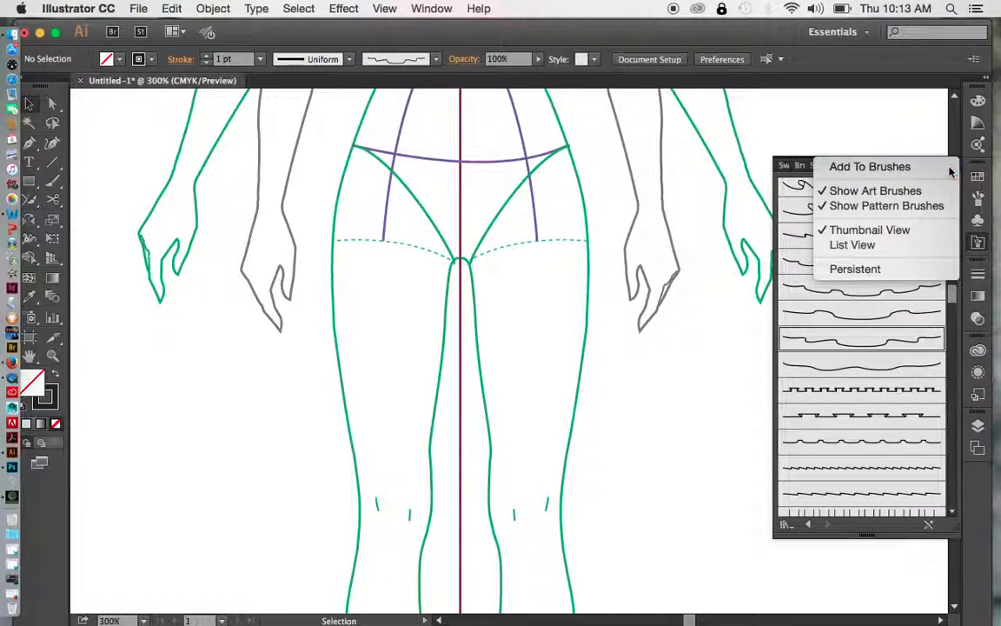
left_click(950, 167)
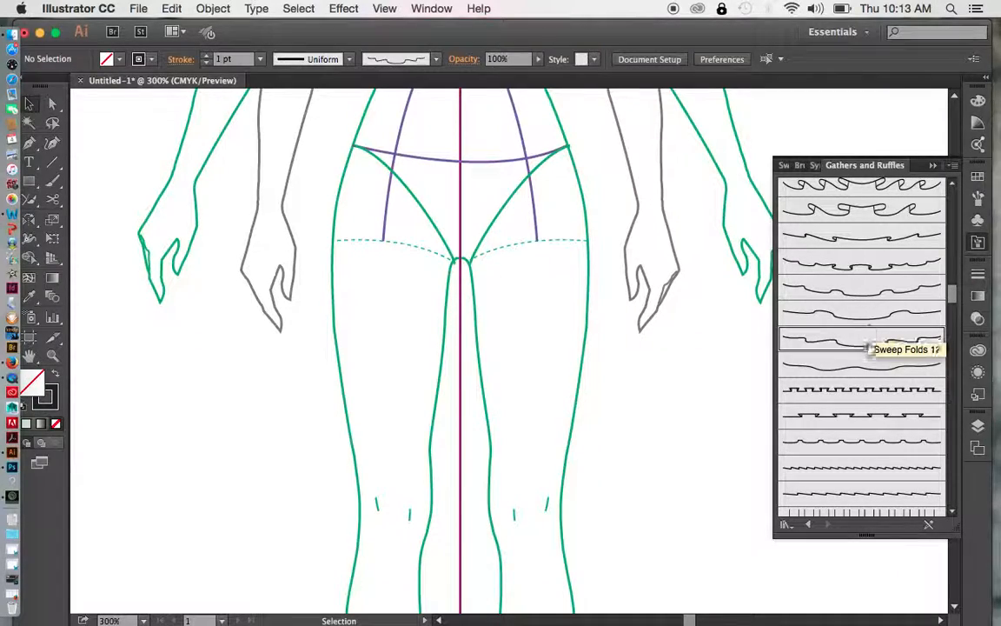
left_click(933, 165)
left_click(978, 242)
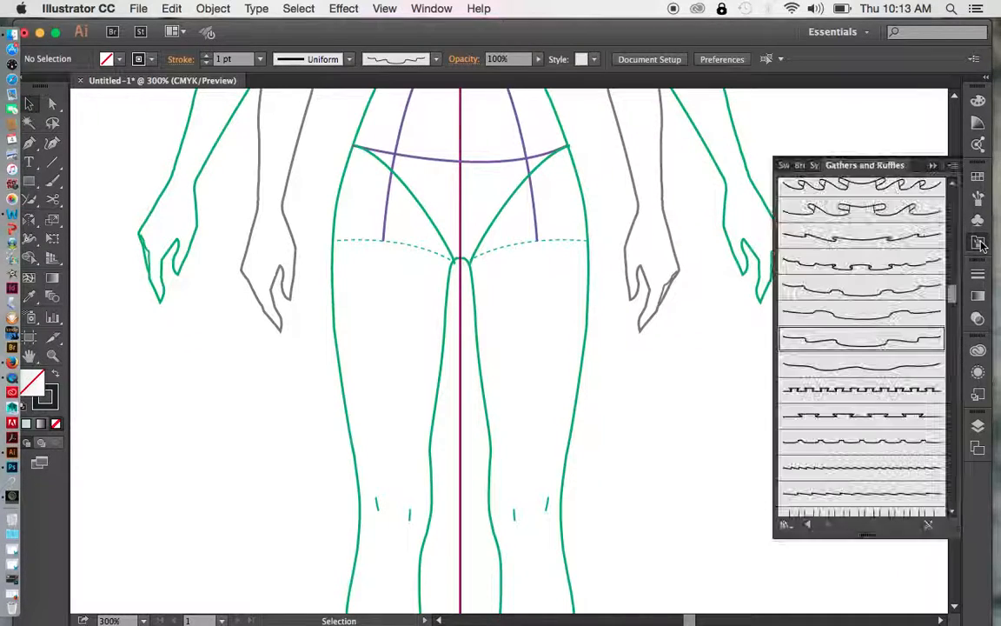
Browse for another brush library in the Adobe Illustrator Fashion Brushes V4 folder inside pandora's box, then return to Gathers and Ruffles.
left_click(801, 165)
left_click(952, 167)
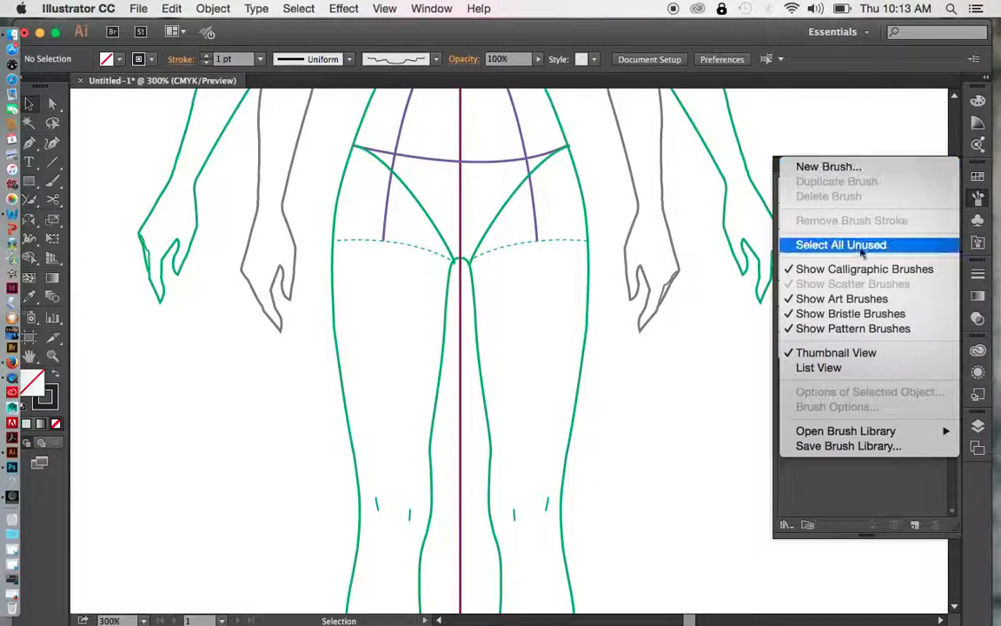
mouse_move(860, 431)
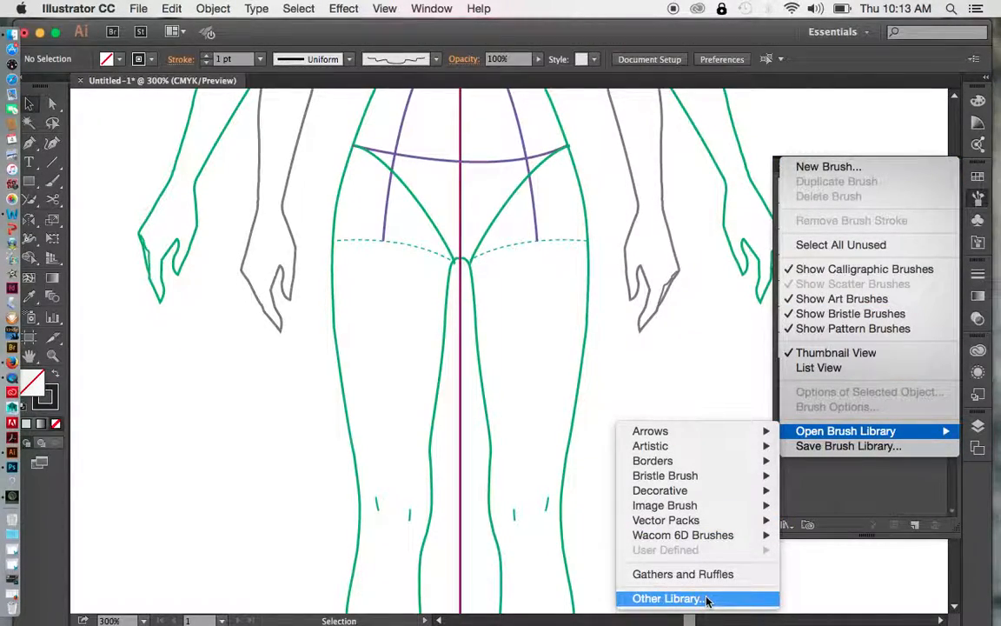
left_click(666, 598)
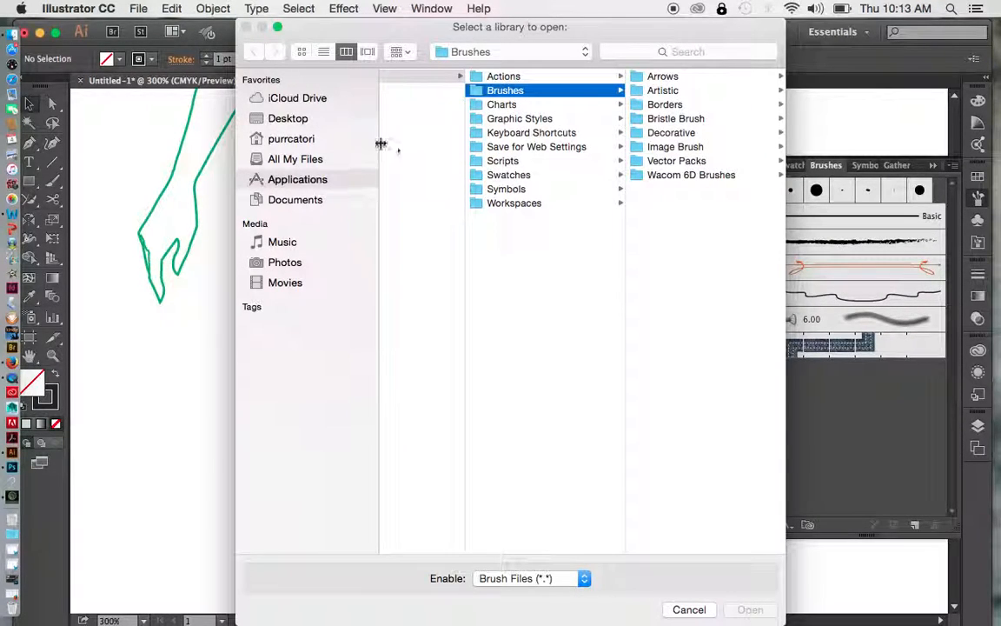
left_click(293, 122)
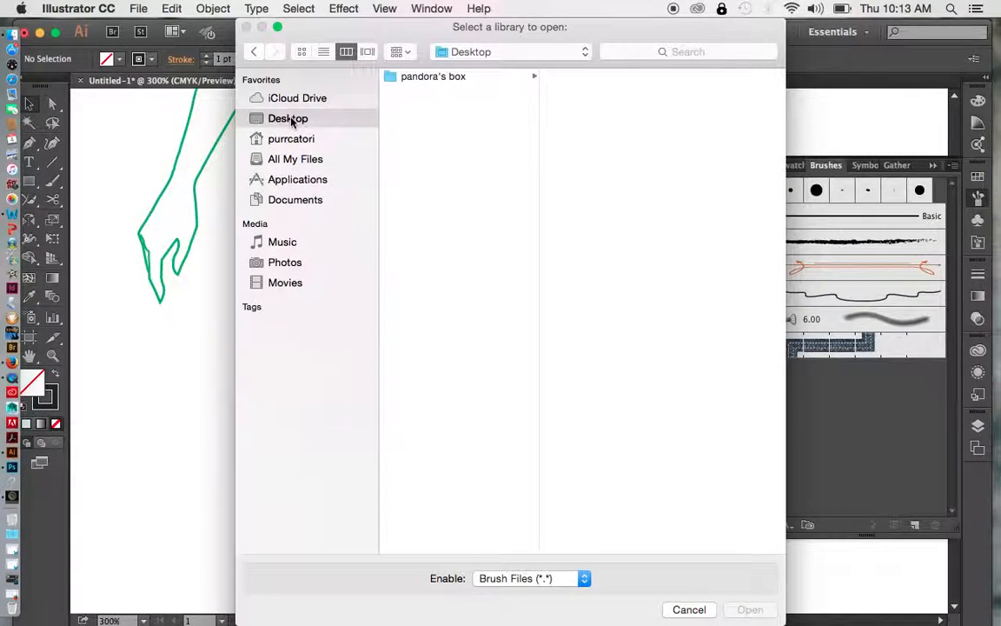
left_click(446, 177)
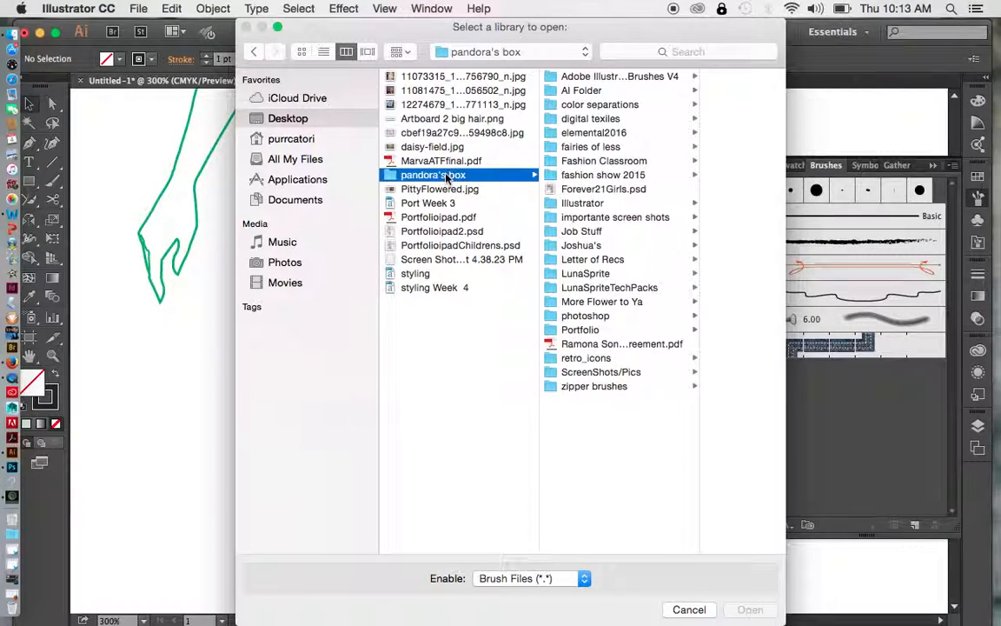
left_click(614, 77)
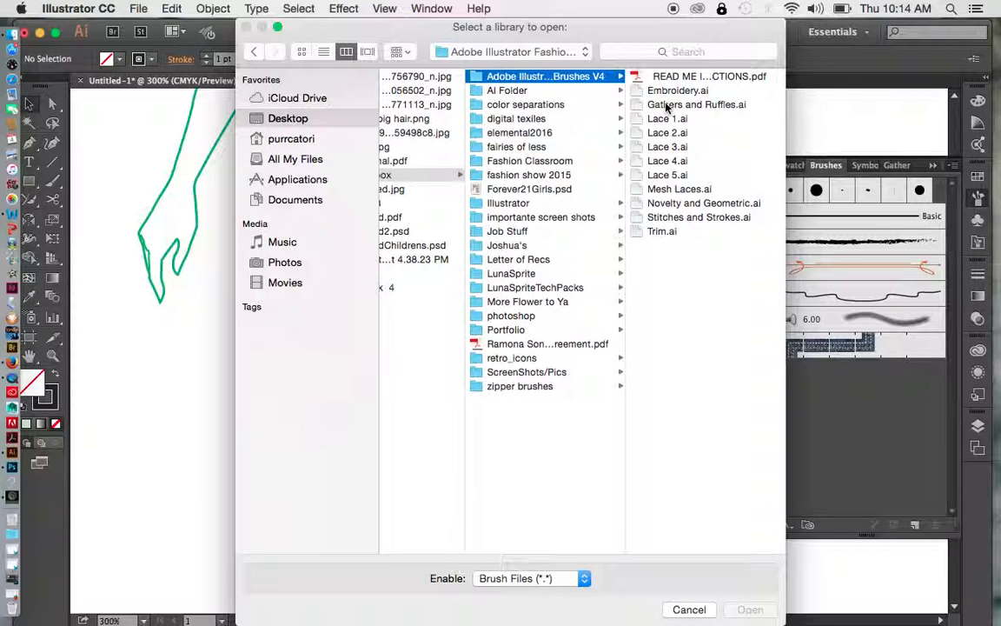
left_click(689, 610)
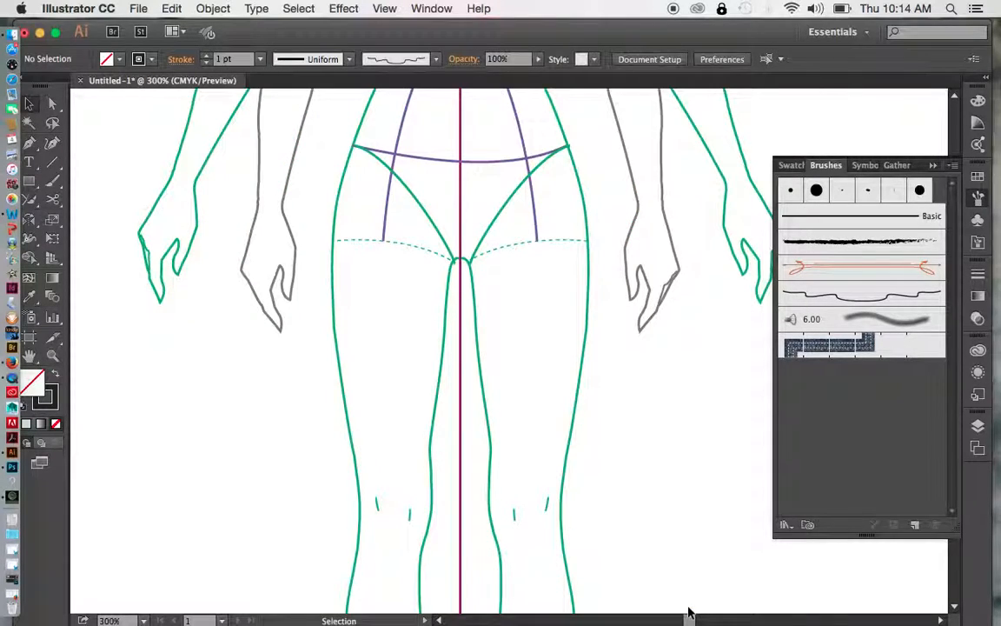
left_click(897, 165)
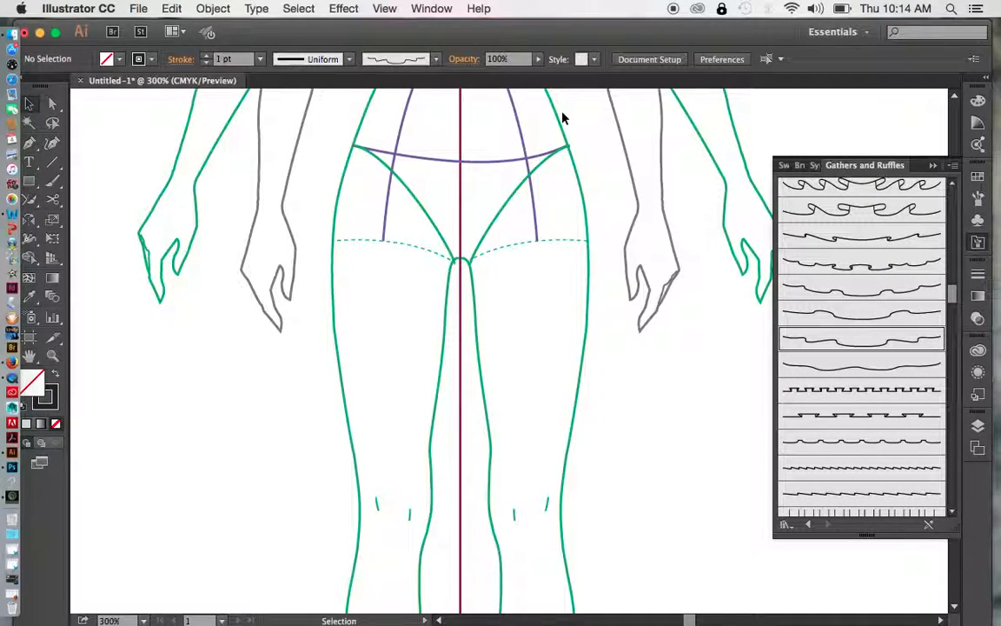
Draw one side seam of the skirt from hip to knee, about 34 pt wide and 166 pt high, bowed outward over the hip.
key("p")
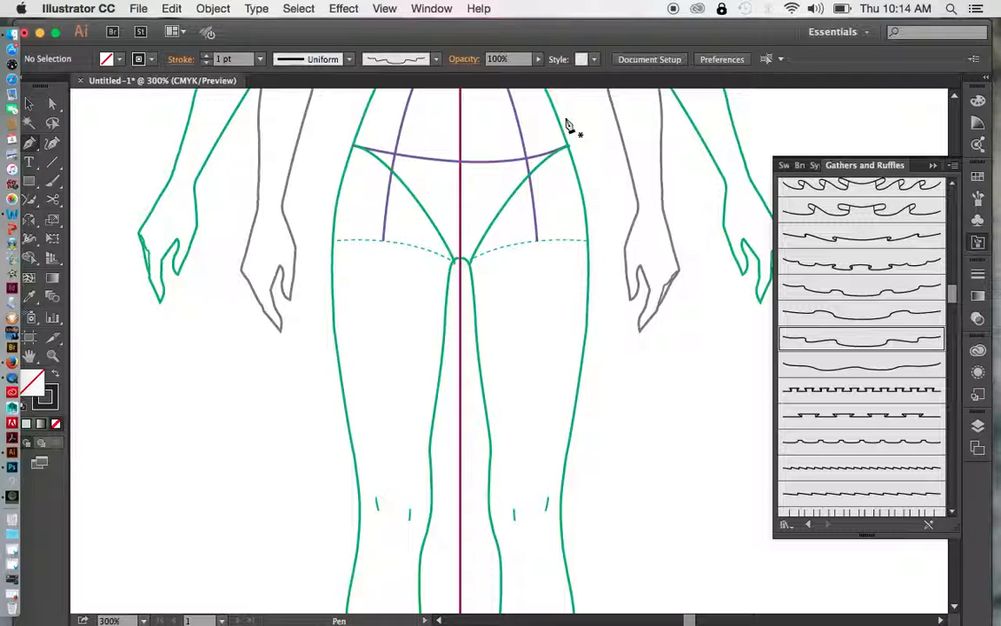
left_click(561, 111)
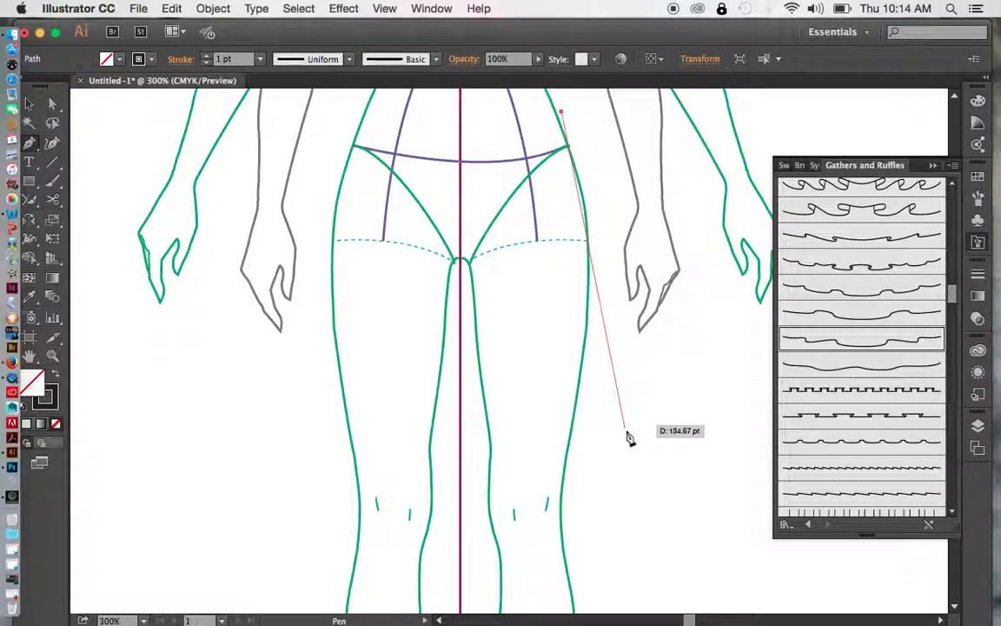
left_click(640, 502)
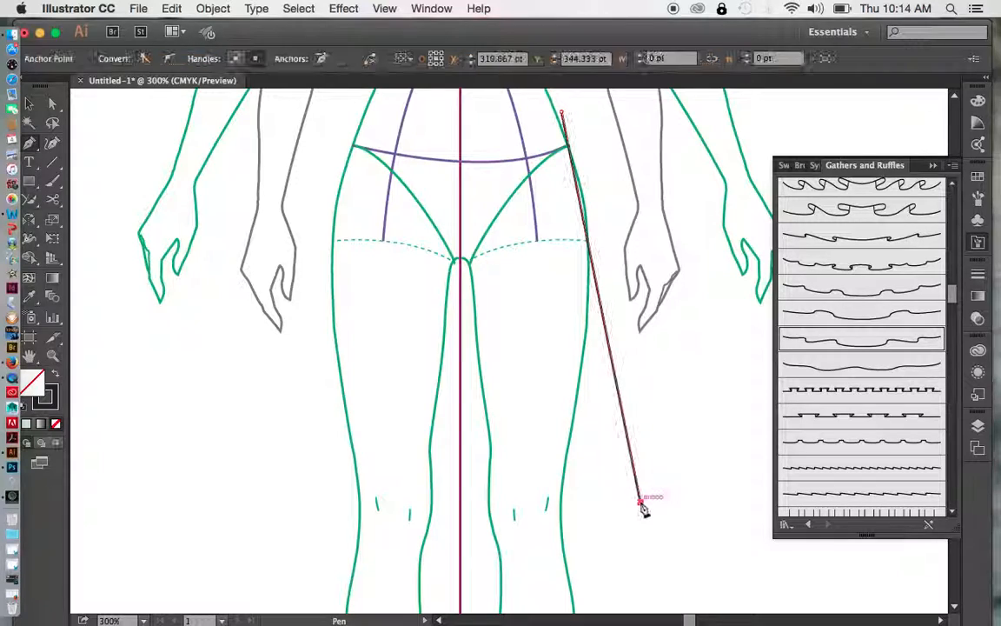
key("shift+c")
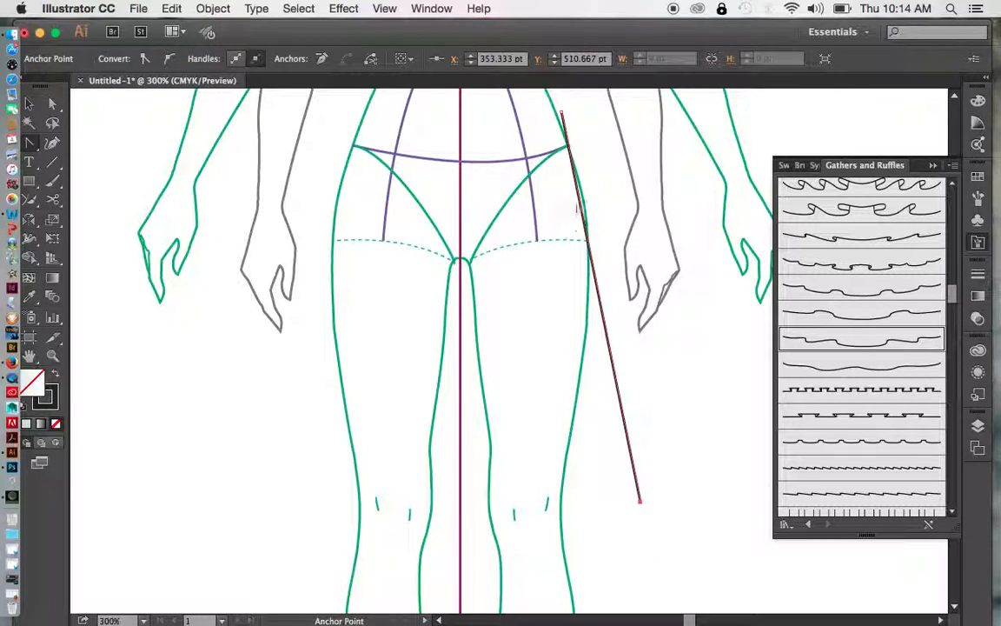
left_click_drag(580, 203, 588, 202)
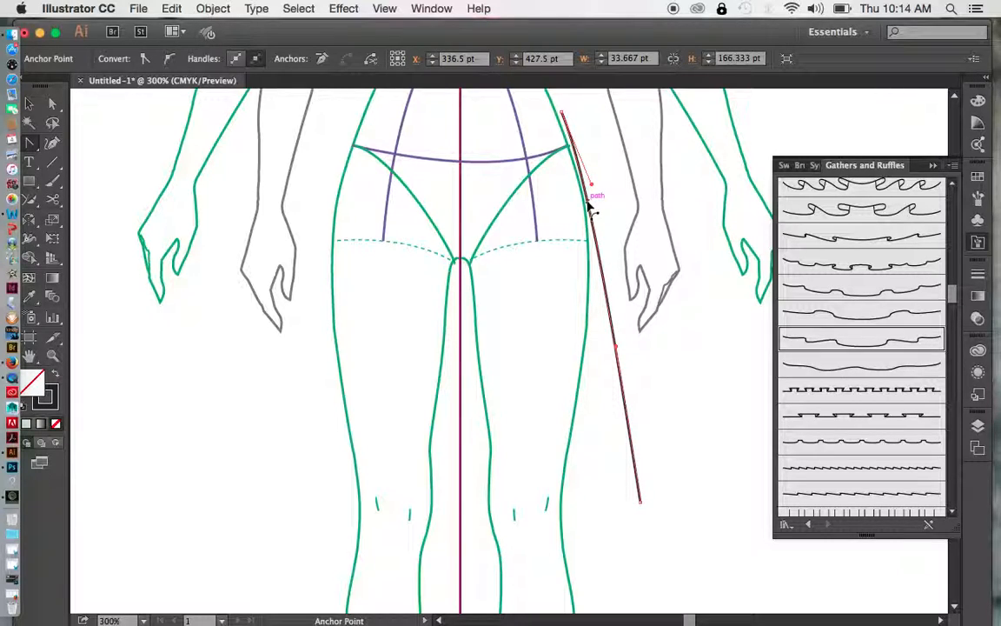
key("v")
left_click(670, 357)
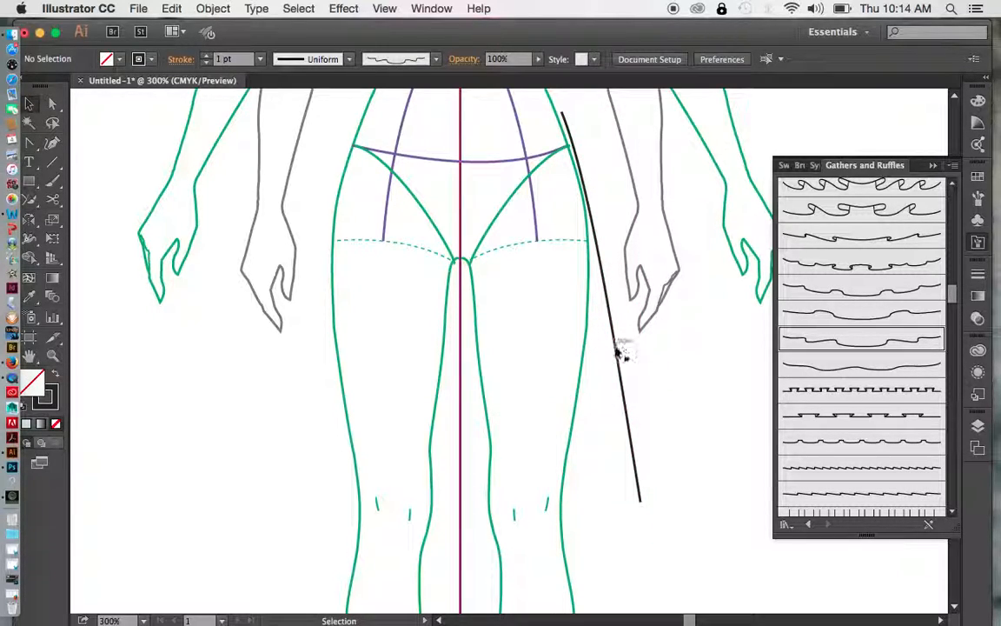
Reflect a copy of the side seam across the figure's centre line, using the vertical axis.
left_click(617, 350)
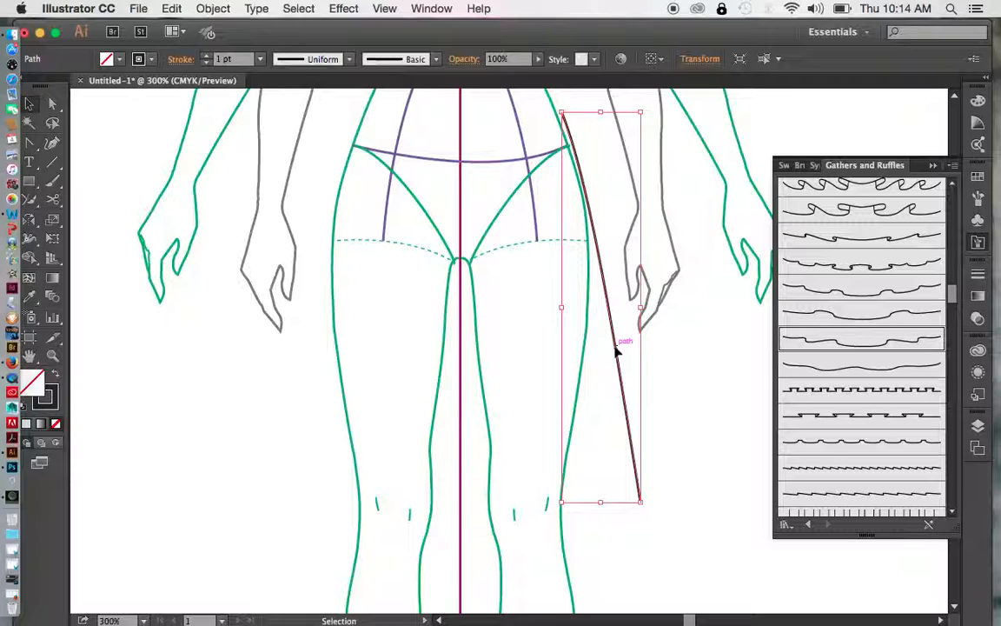
key("o")
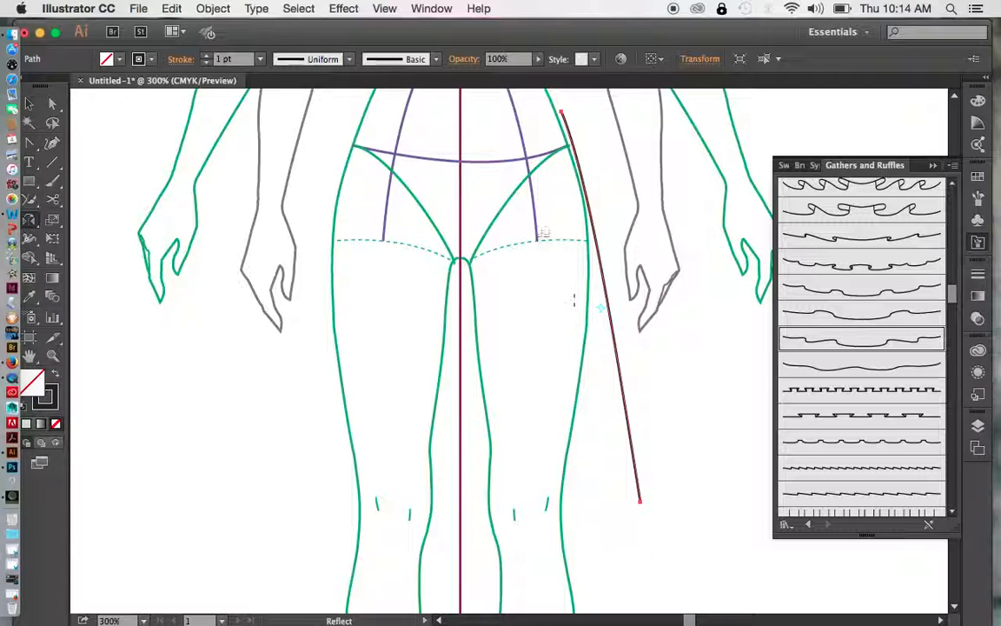
left_click(461, 149, "alt")
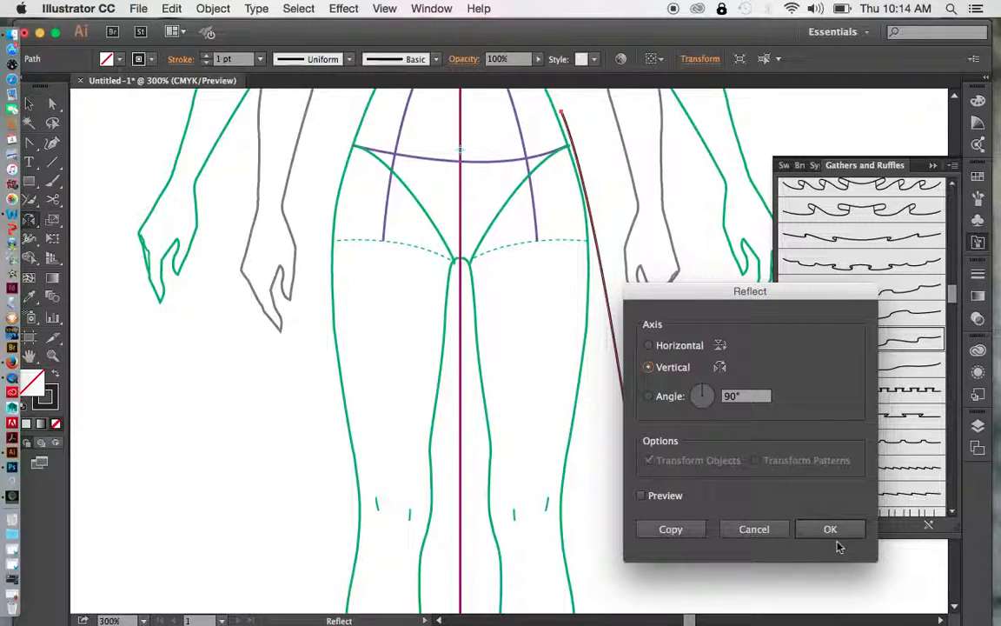
left_click(670, 529)
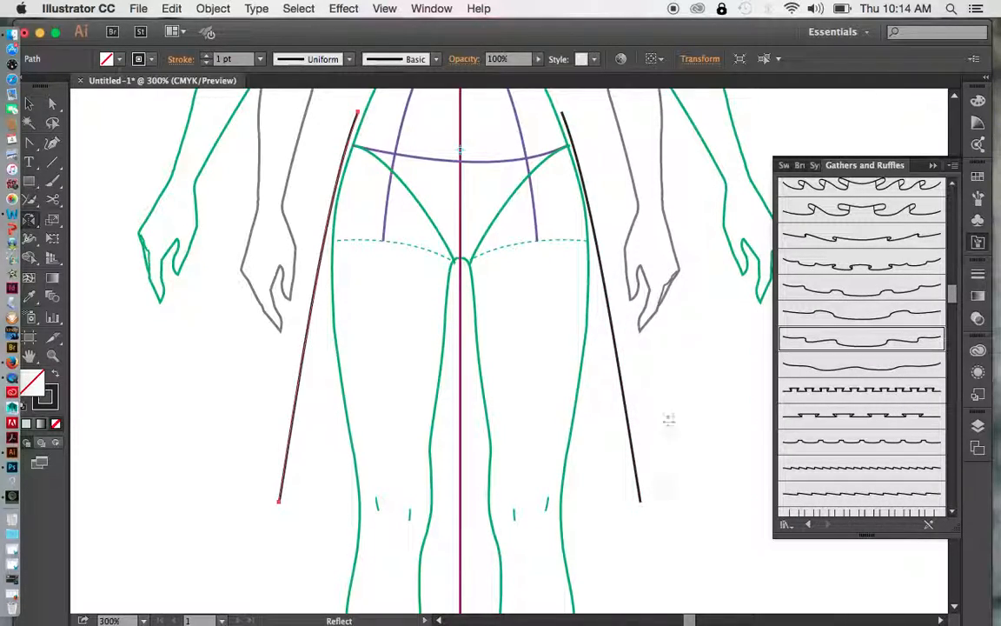
Join the tops of the two side seams into one path to form the skirt's waistline.
key("v")
left_click(319, 195)
left_click_drag(316, 160, 575, 213)
right_click(681, 328)
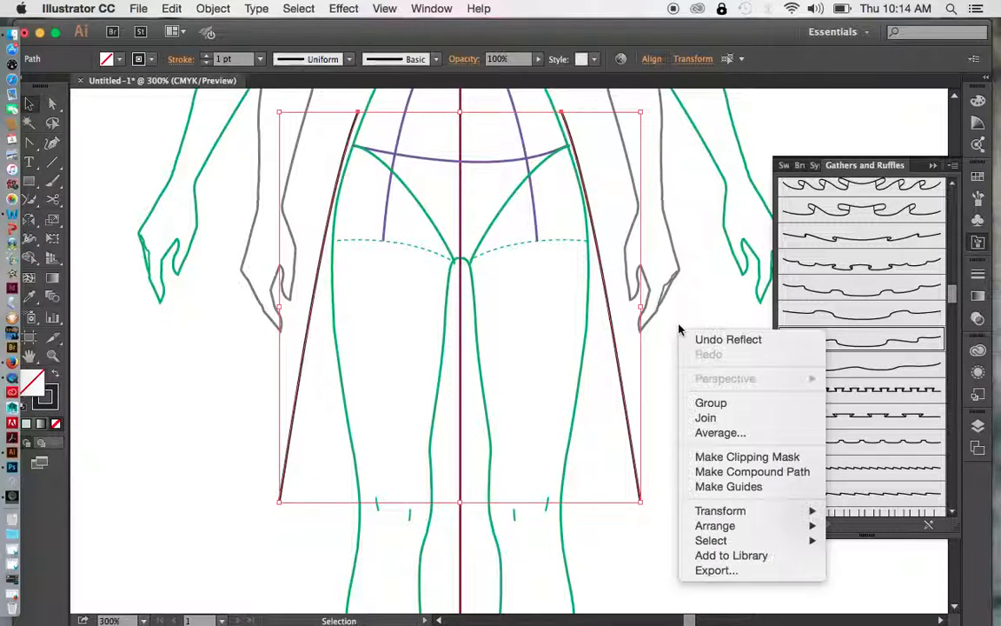
left_click(700, 419)
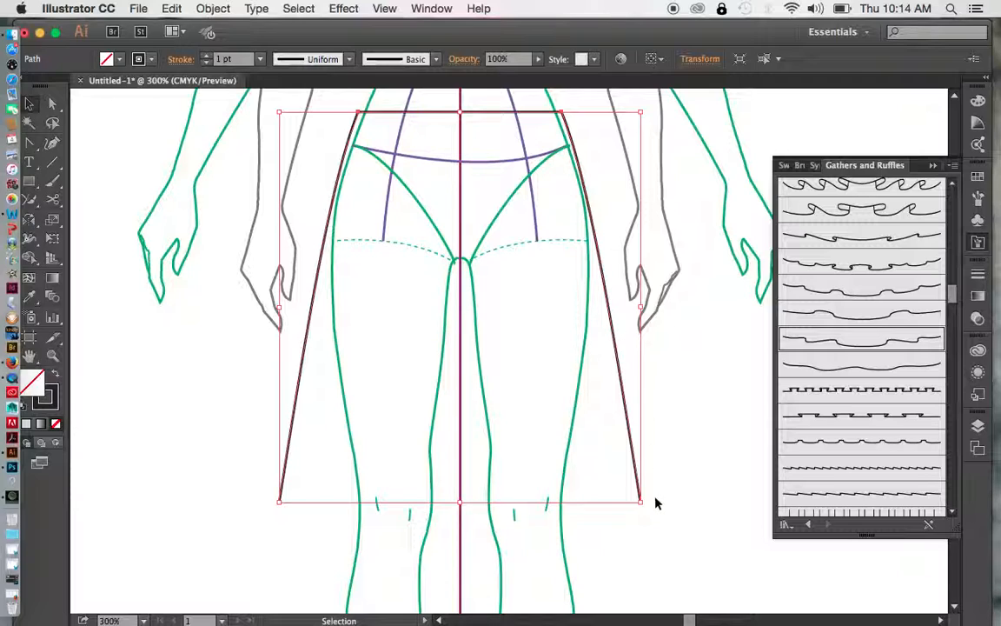
left_click(326, 552)
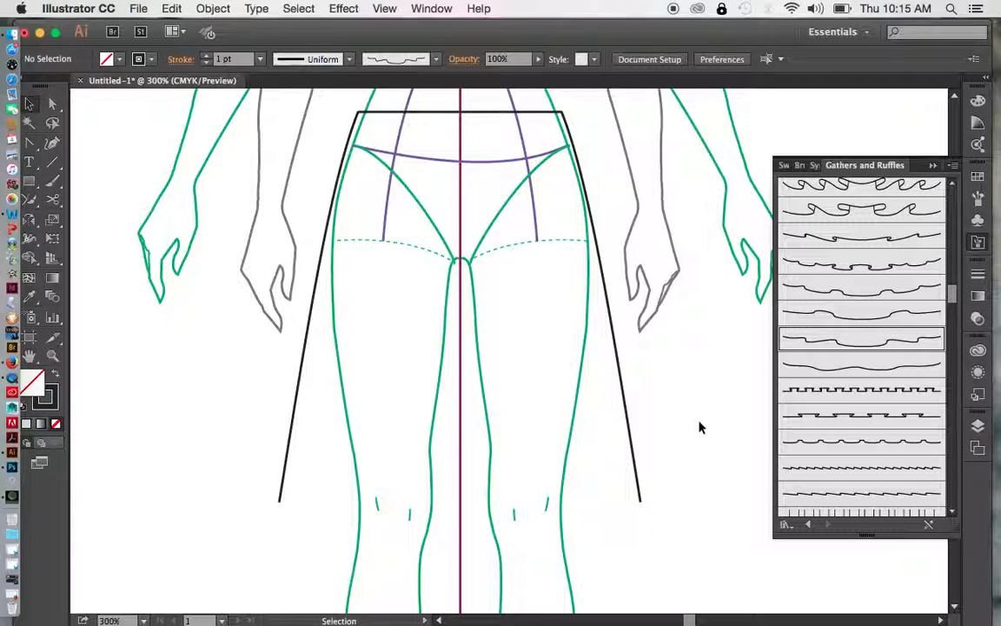
Close the skirt outline with a hemline between the side seams and curve it downward at the centre, about 176 pt overall height.
key("p")
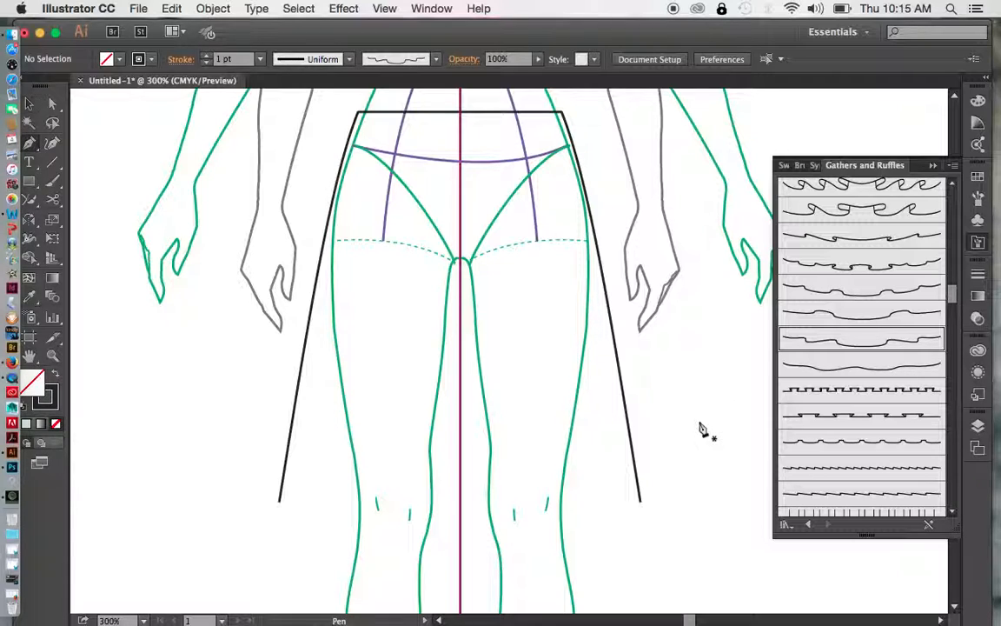
left_click(280, 503)
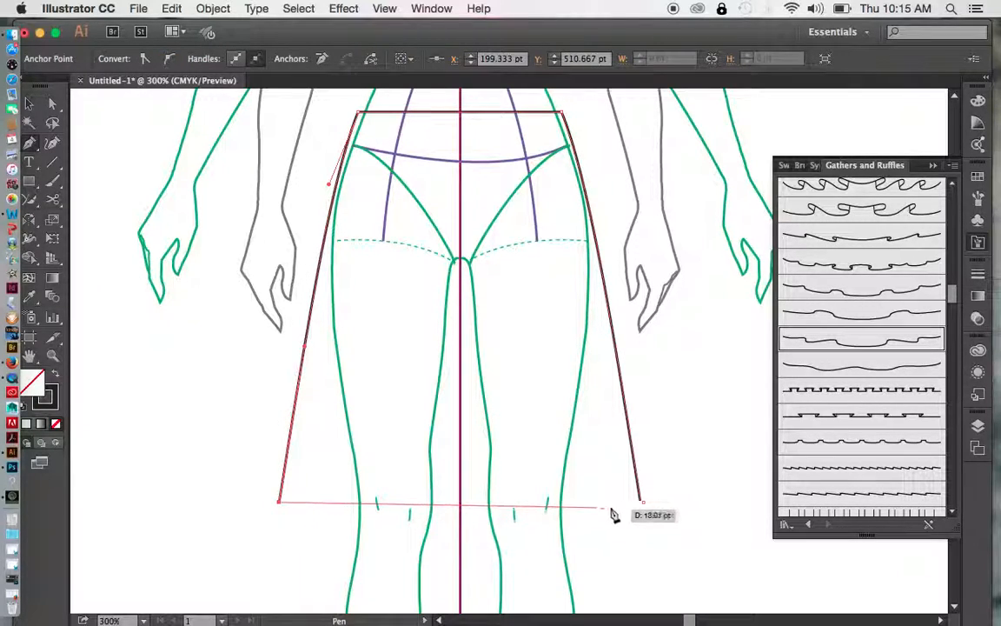
left_click(641, 504)
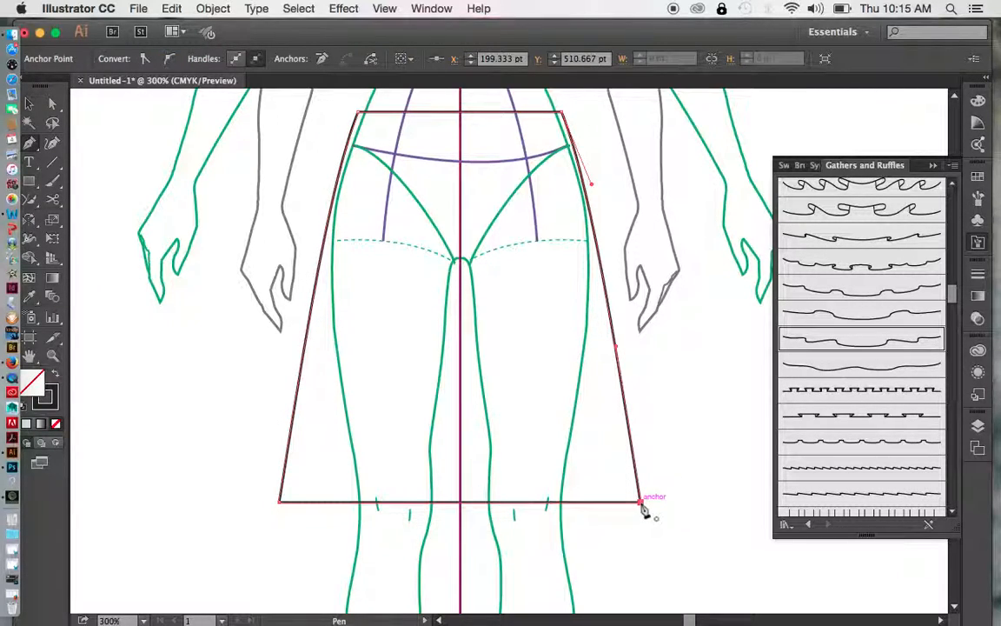
key("shift+c")
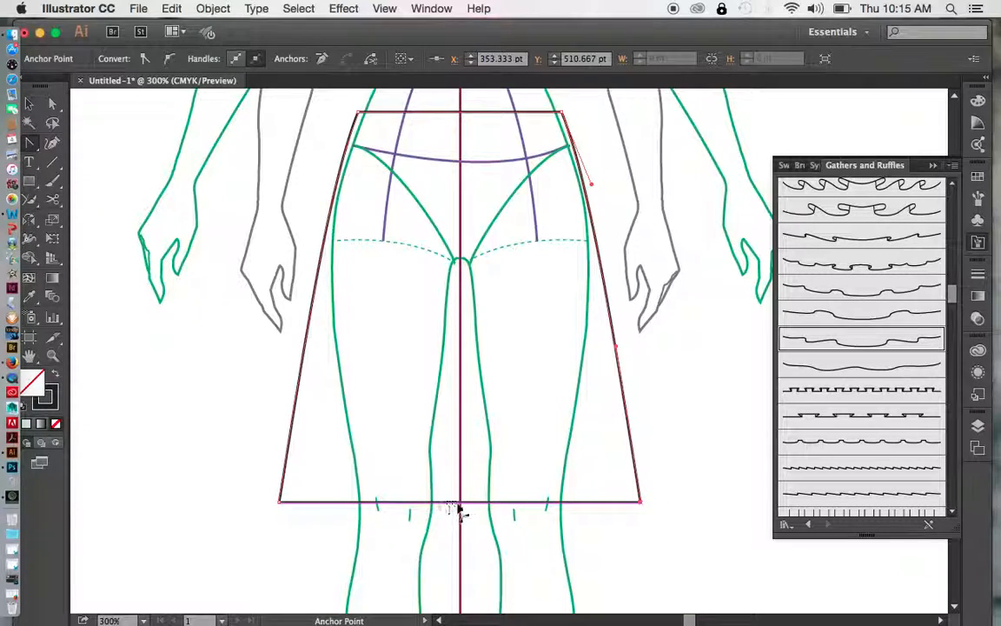
left_click_drag(461, 503, 462, 526)
key("v")
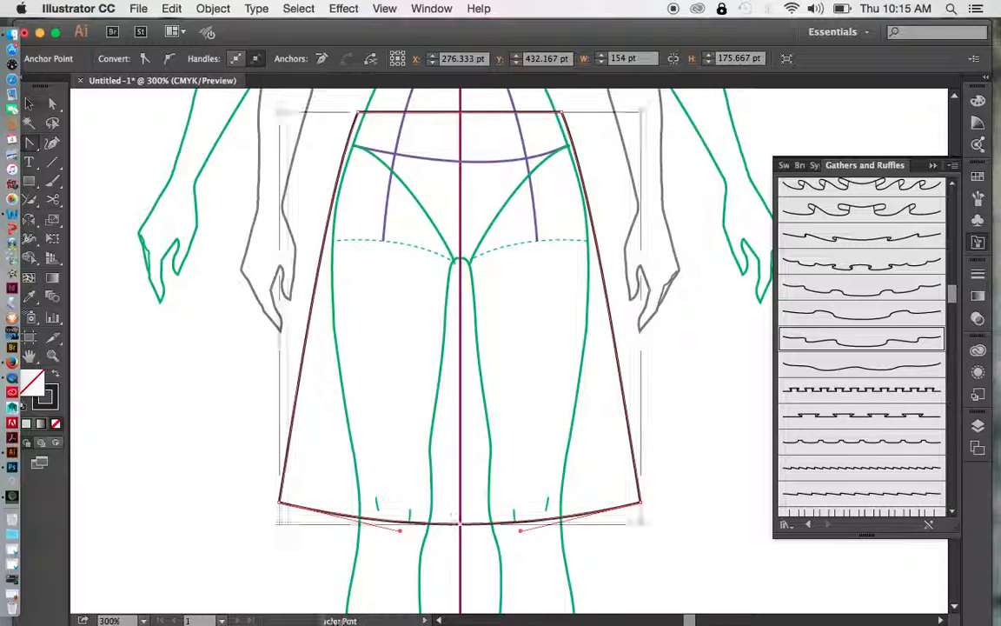
left_click(665, 506)
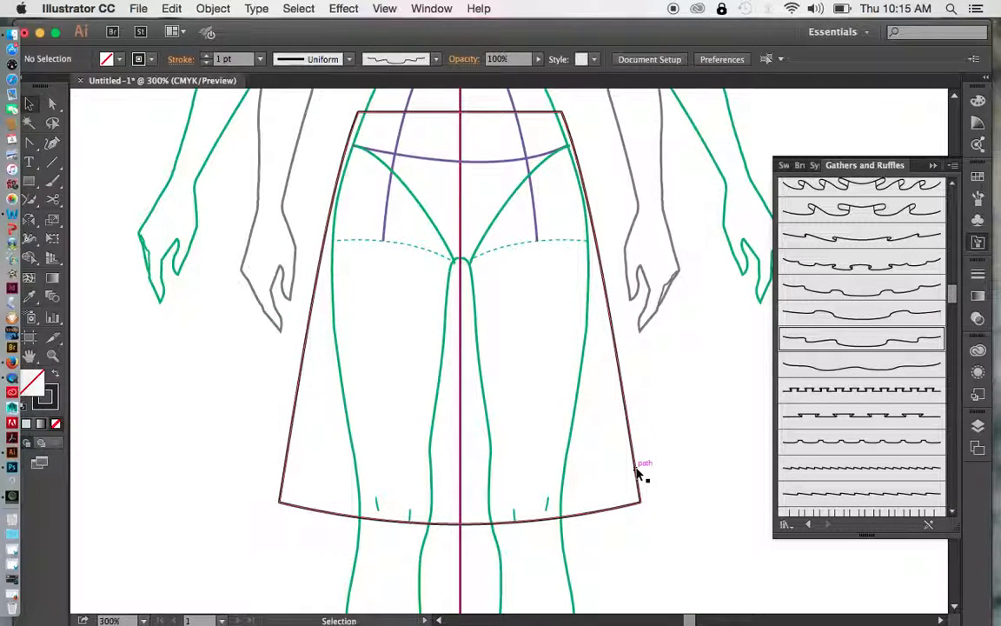
Try the Sweep Folds 12 brush on the entire skirt outline and undo it.
left_click(581, 521)
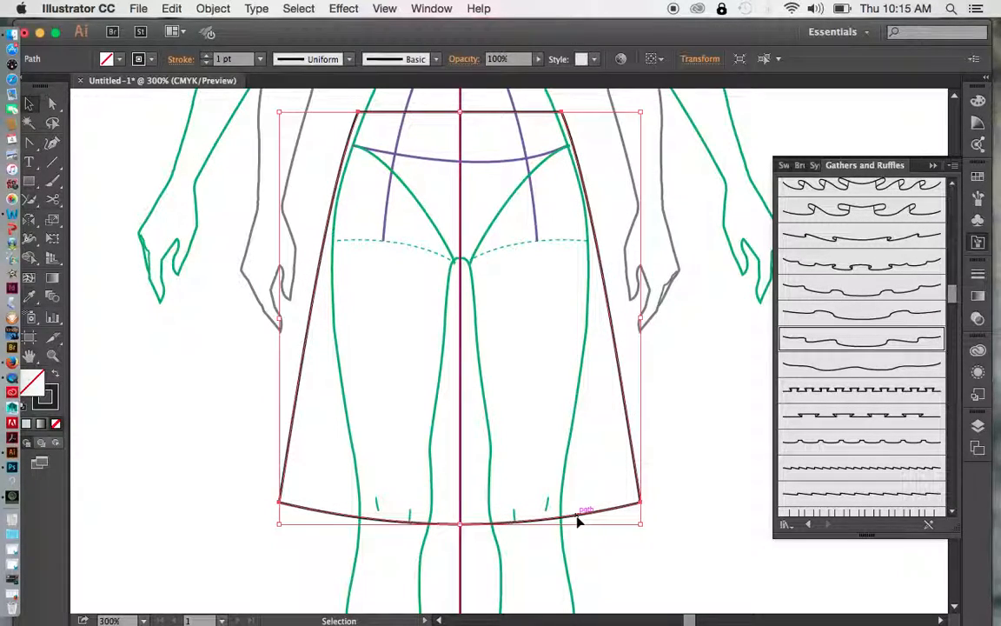
left_click(870, 352)
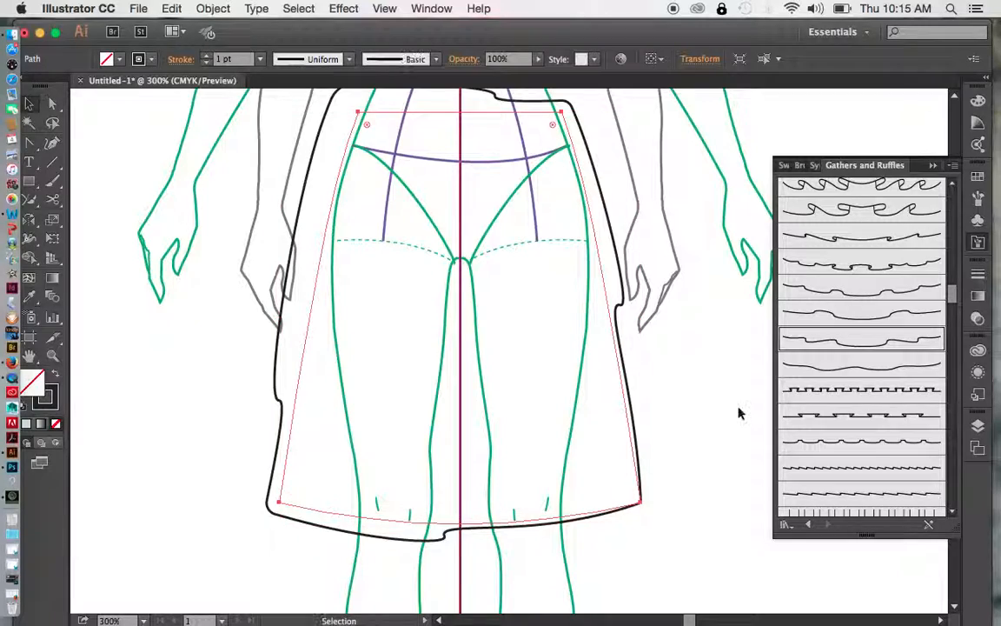
key("super+z")
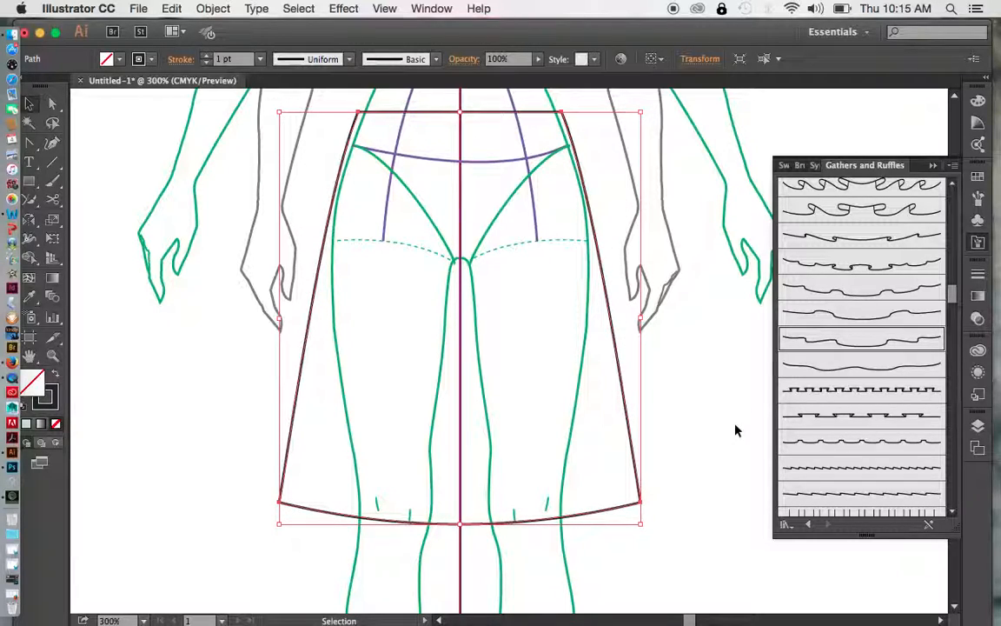
Cut the skirt outline at both hem corners with the Scissors tool to separate the hemline from the side seams.
left_click(53, 199)
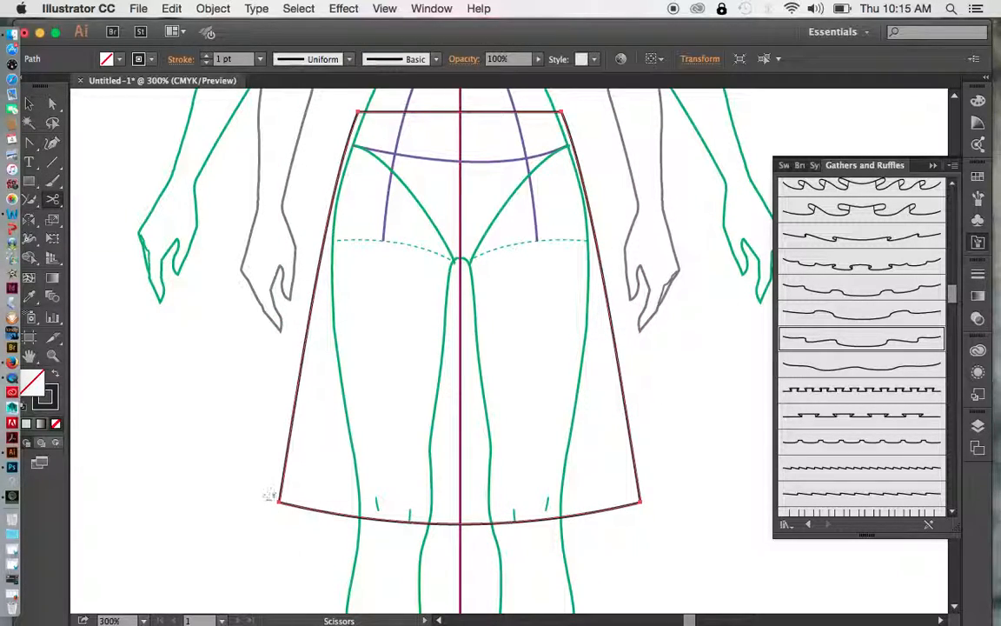
left_click(279, 501)
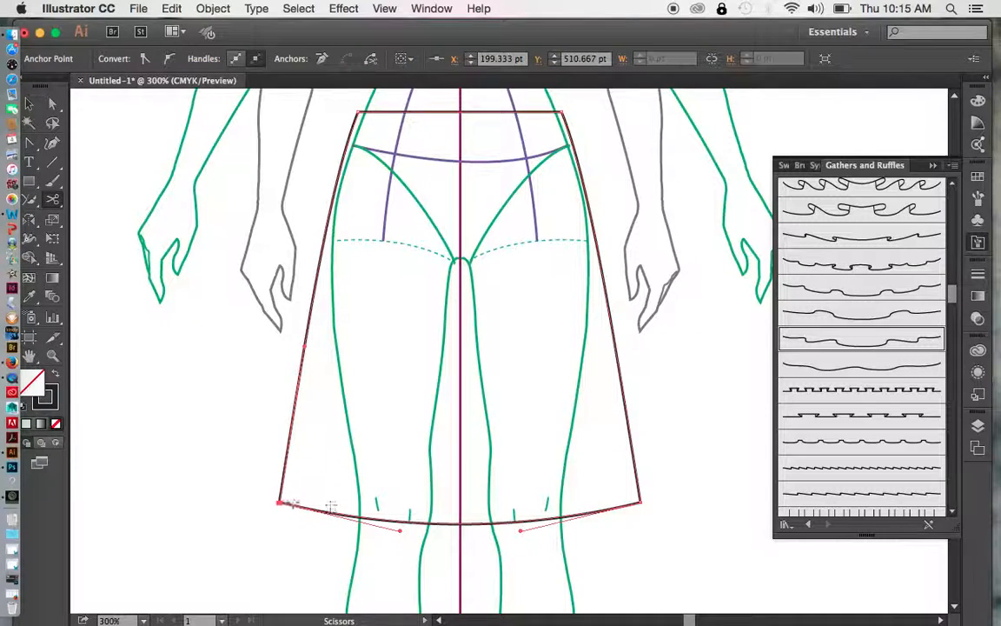
left_click(641, 502)
key("v")
left_click(669, 542)
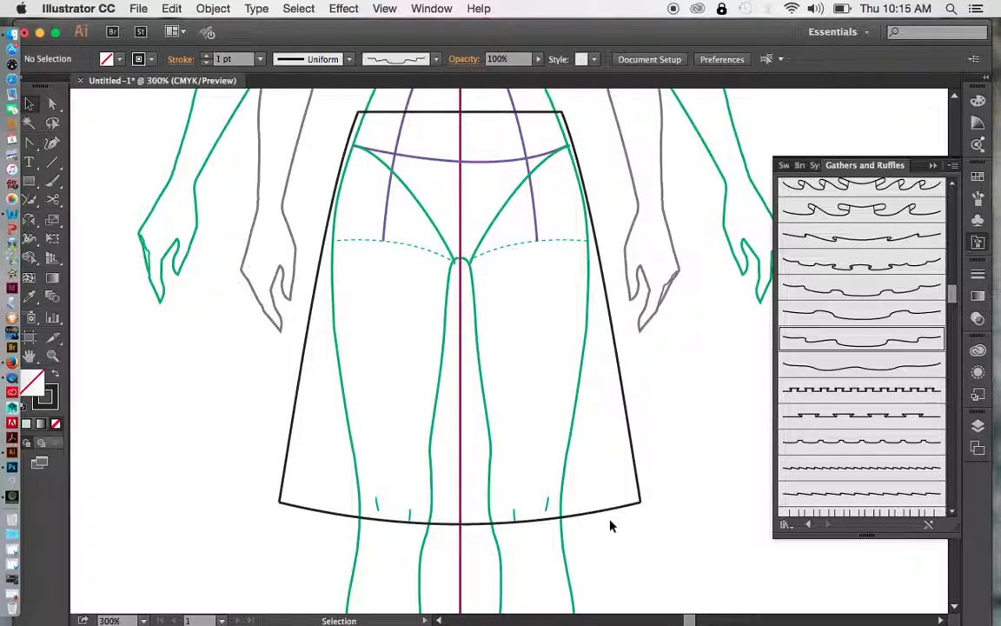
Apply the Sweep Folds 12 brush to the separated hemline only.
left_click(604, 512)
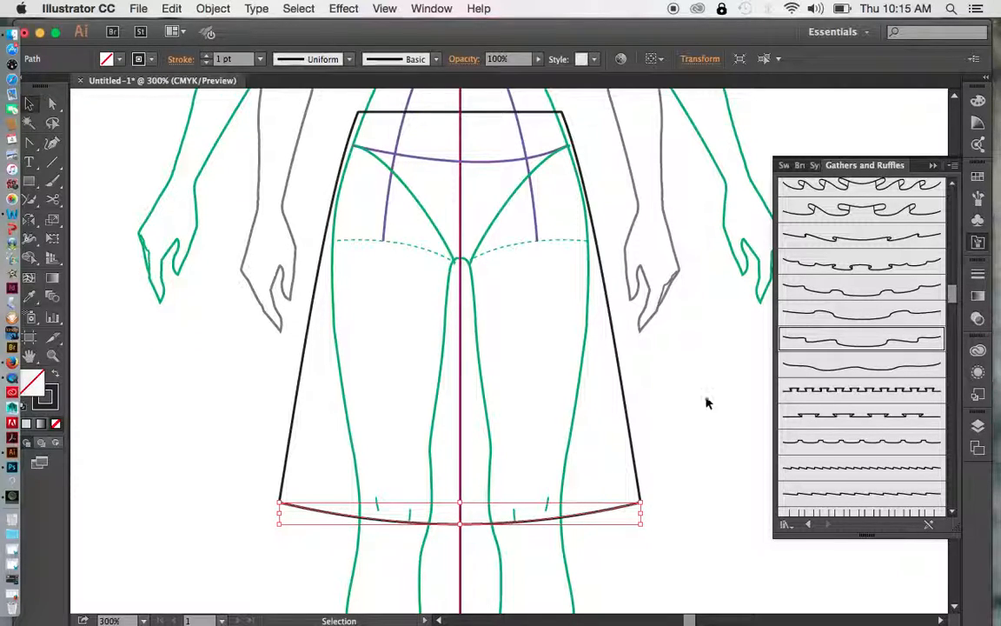
left_click(840, 341)
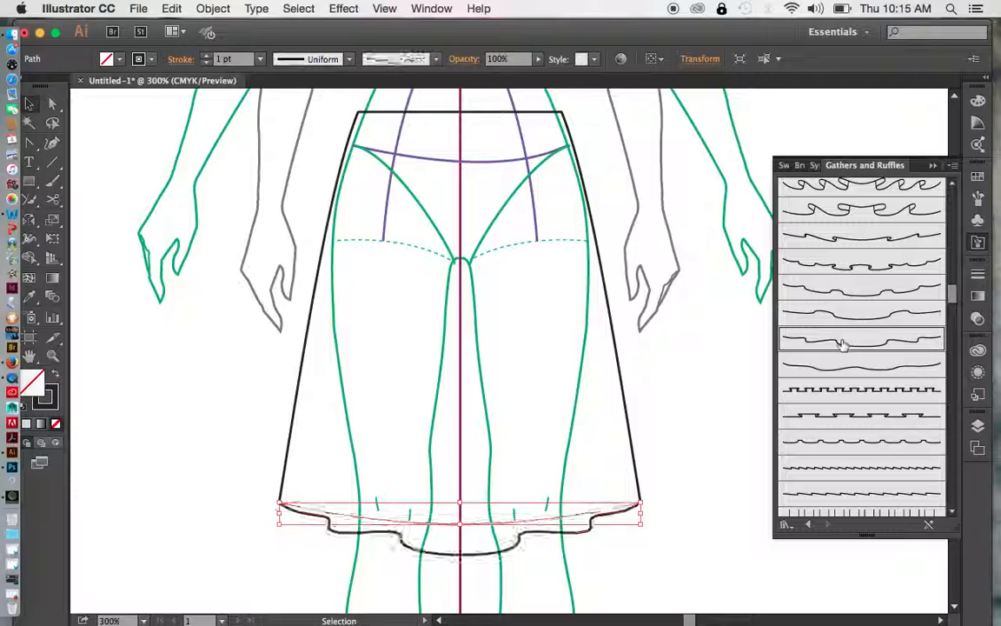
left_click(712, 451)
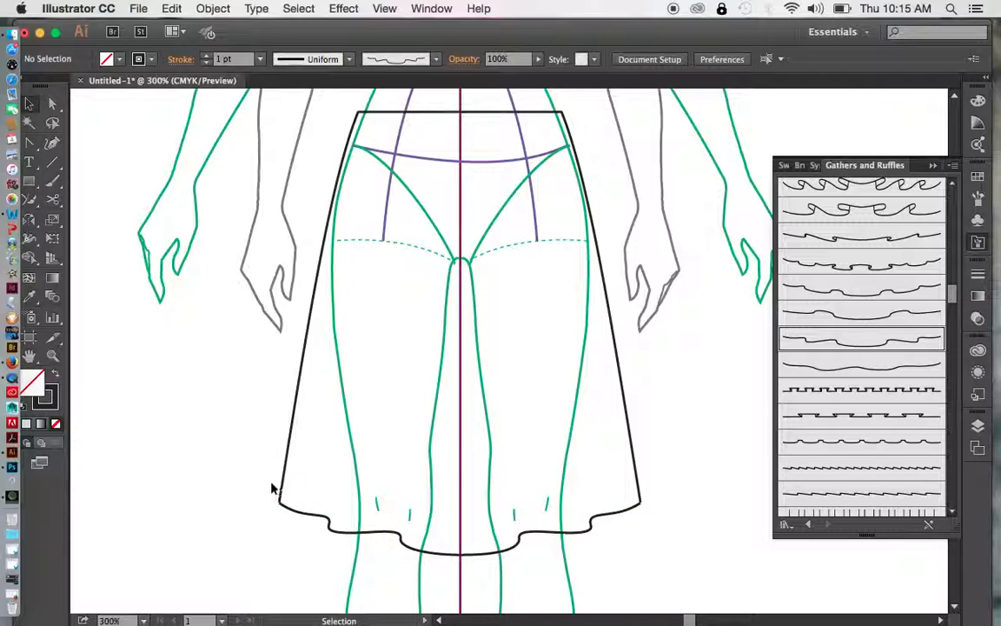
Try a grey fill on the skirt body and brushed hemline together, and reset their fill to none.
left_click(329, 523)
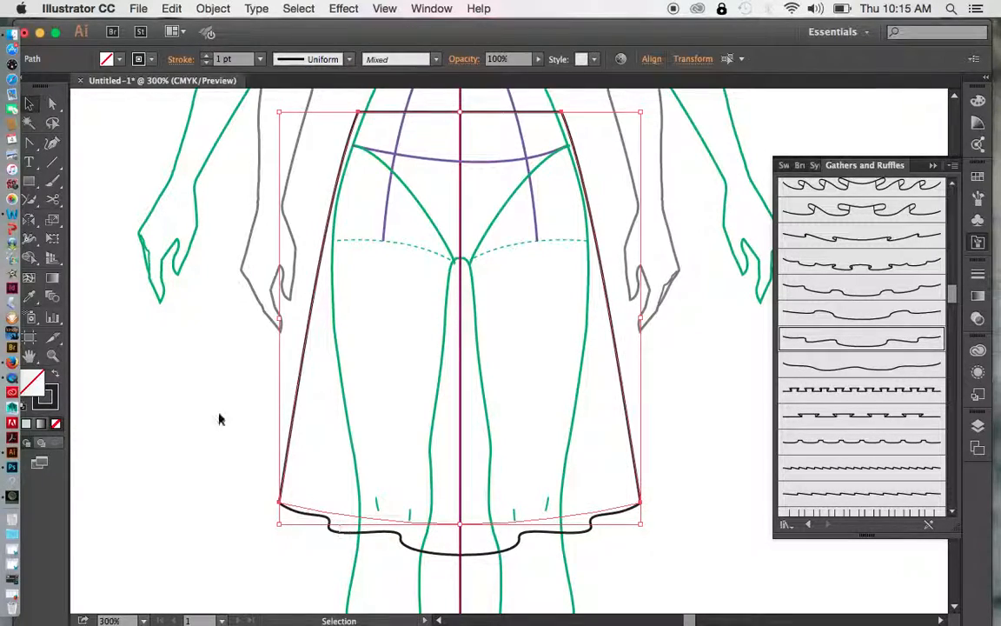
left_click(121, 59)
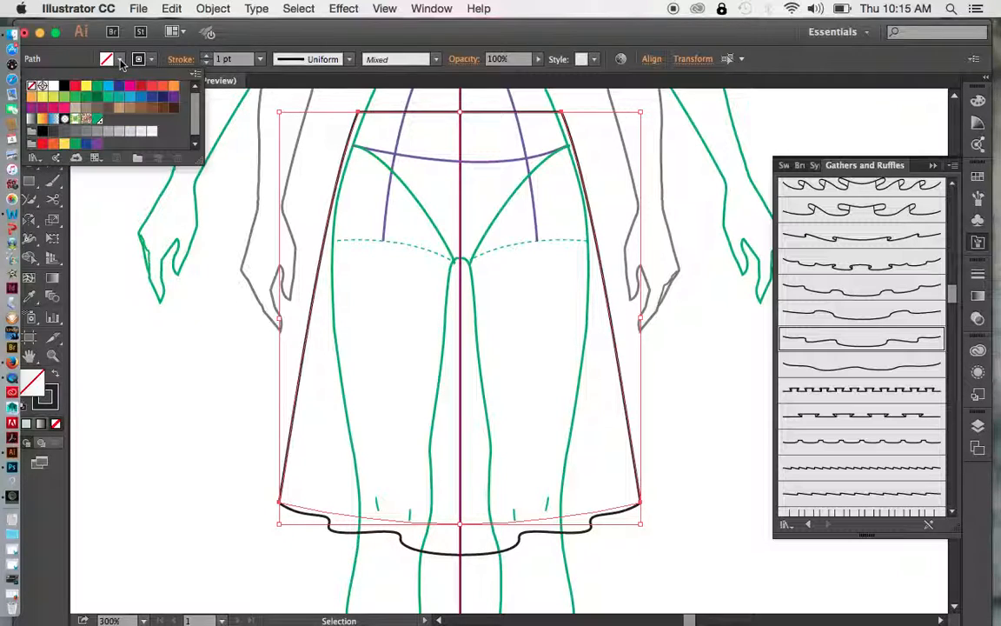
left_click(119, 131)
left_click(163, 446)
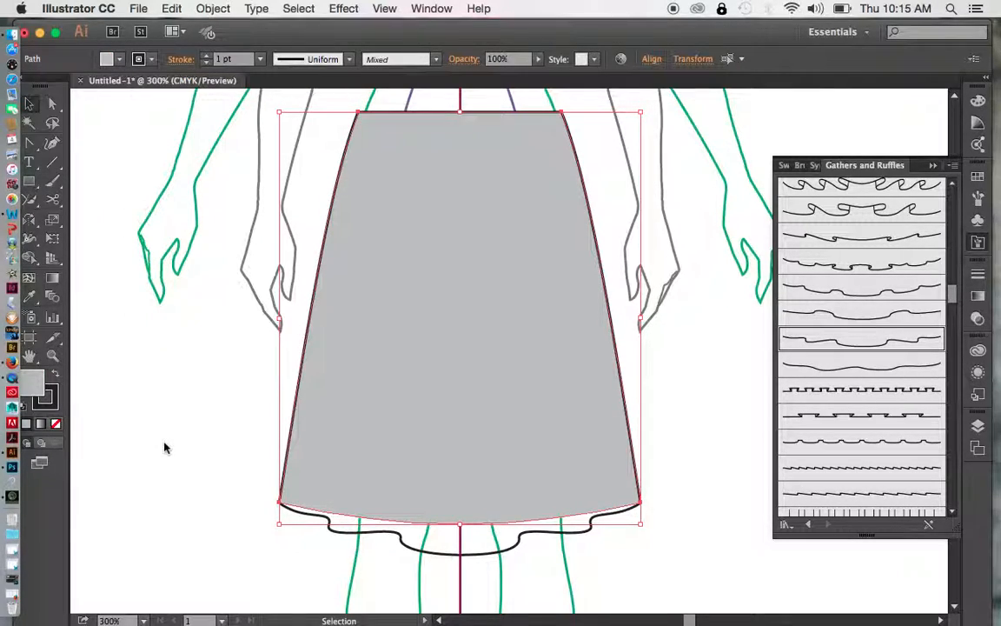
left_click(164, 446)
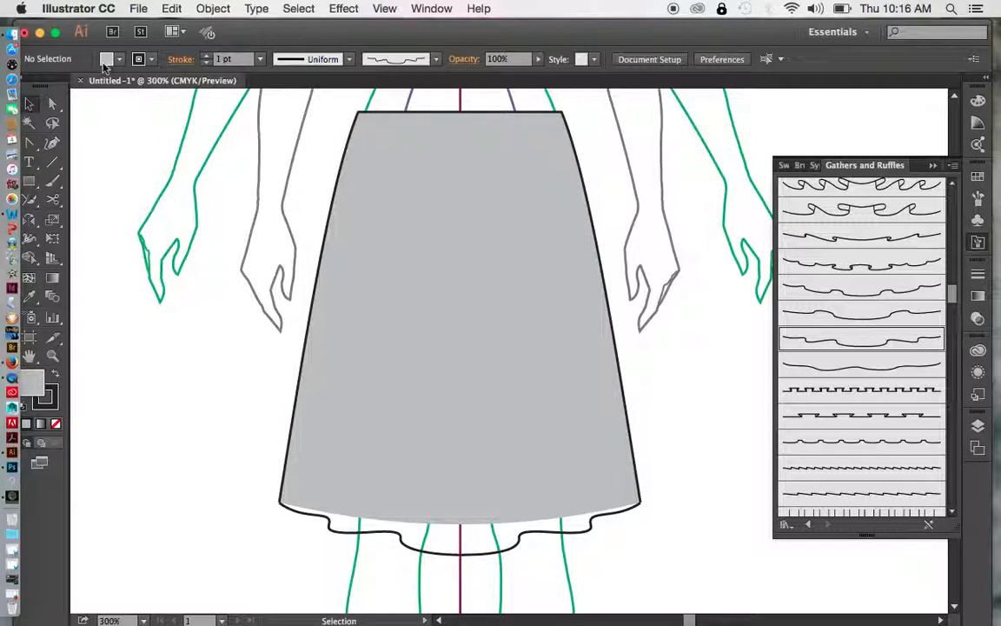
left_click(343, 502)
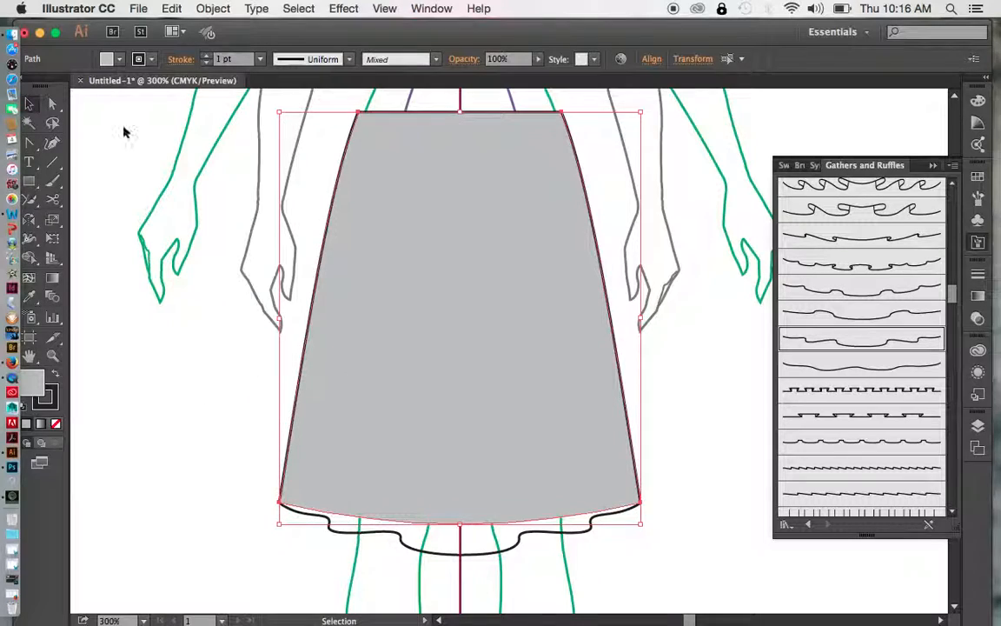
left_click(121, 59)
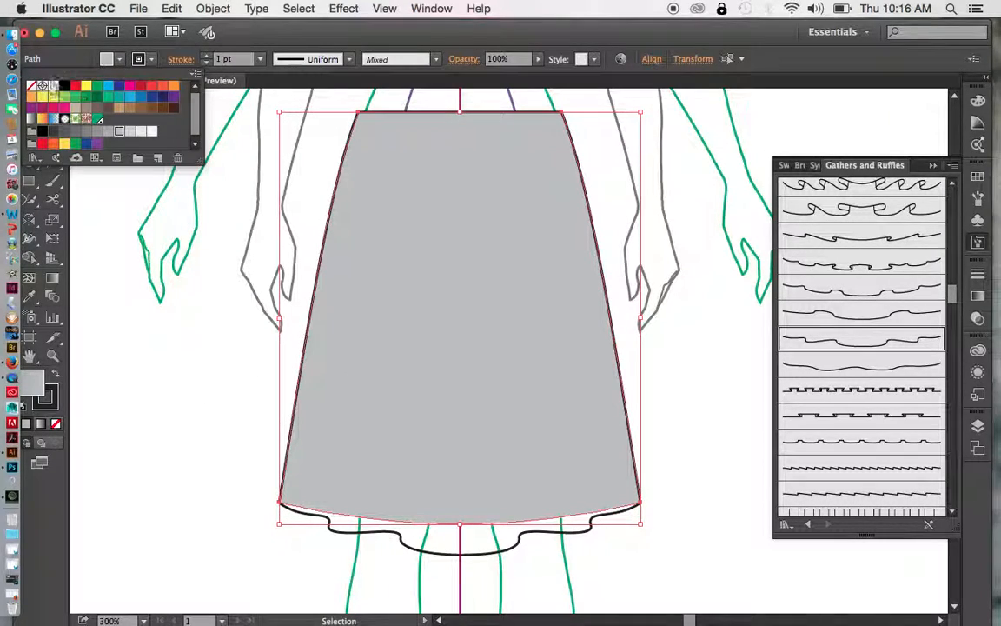
left_click(32, 85)
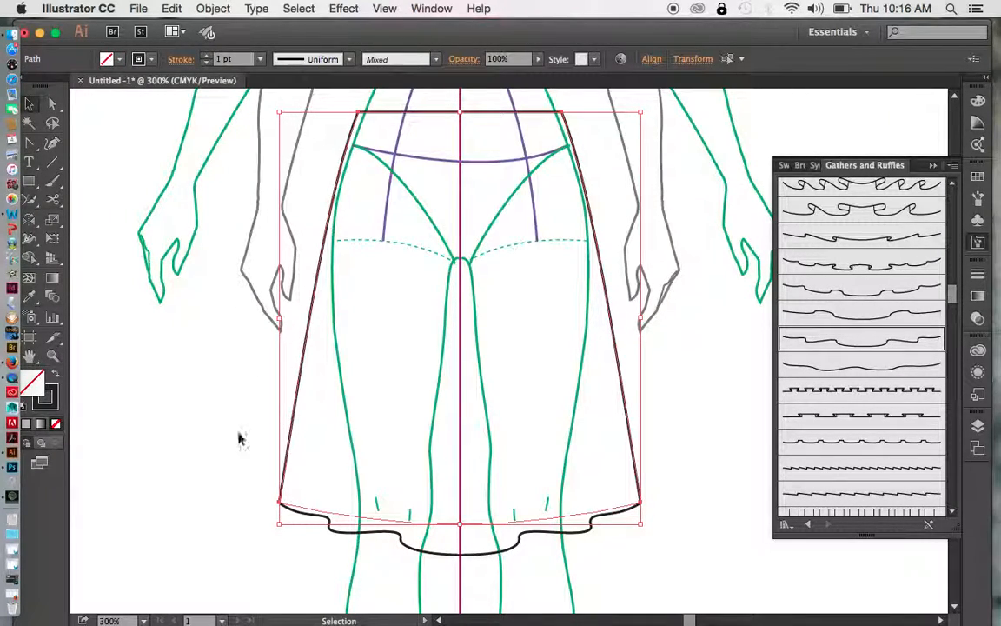
Expand the appearance of the brushed hemline into editable artwork.
left_click(430, 541)
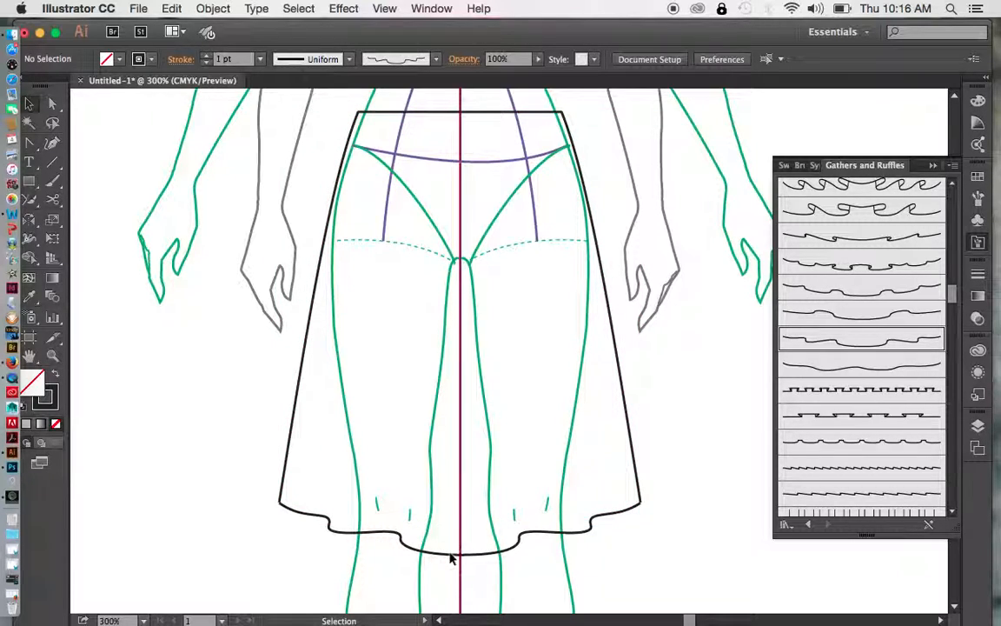
left_click(462, 521)
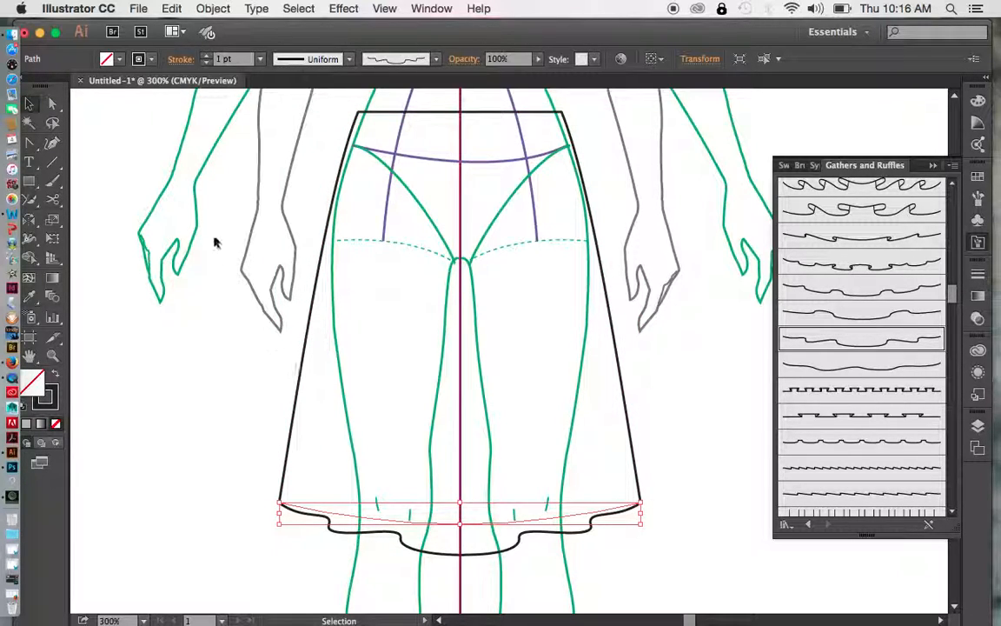
left_click(209, 10)
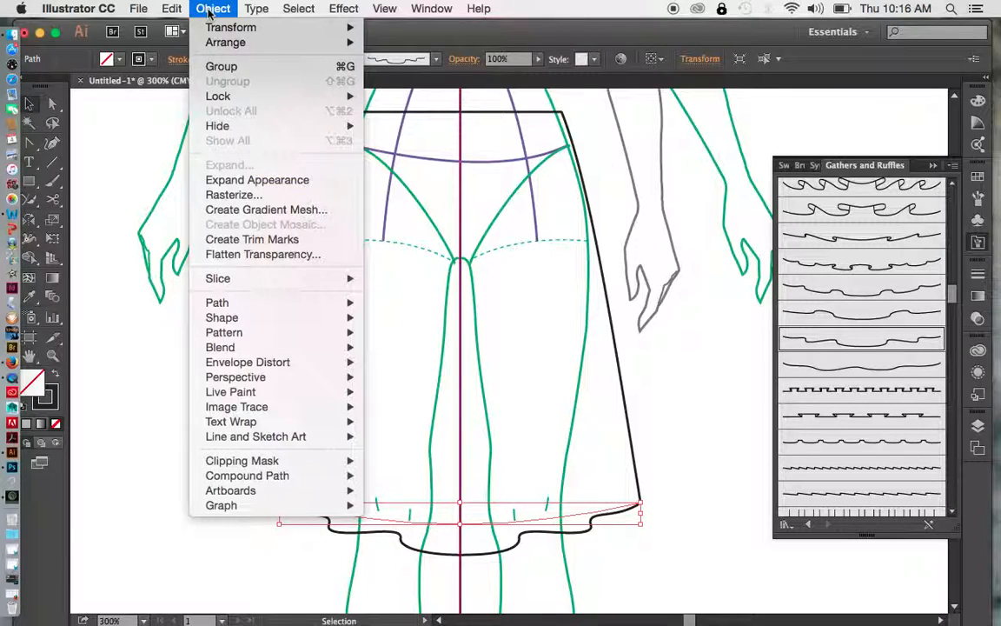
left_click(244, 180)
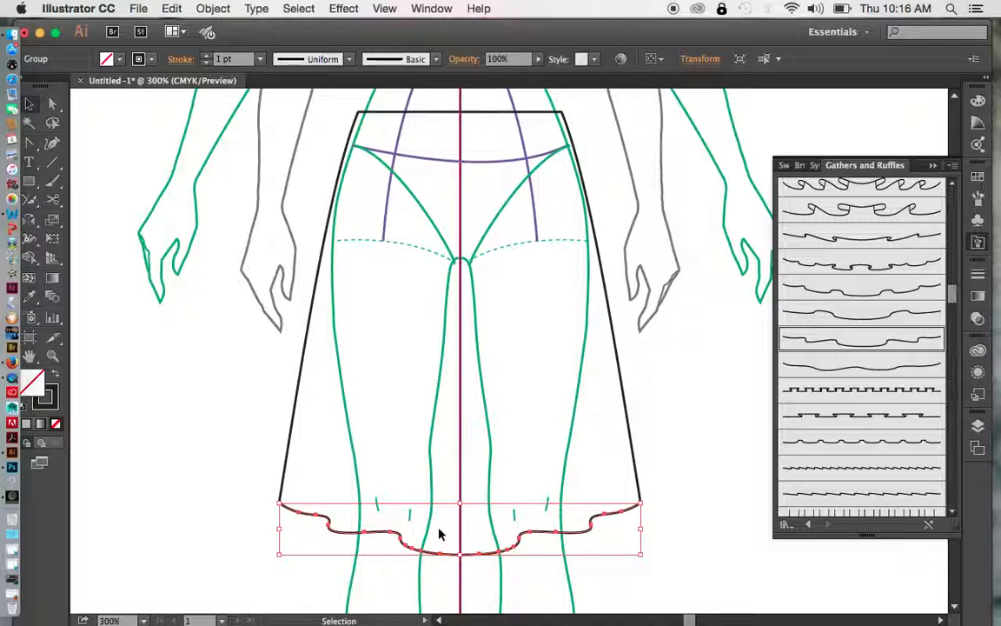
left_click(677, 492)
Align both end anchors of the expanded hem with the lower ends of the side seams.
key("z")
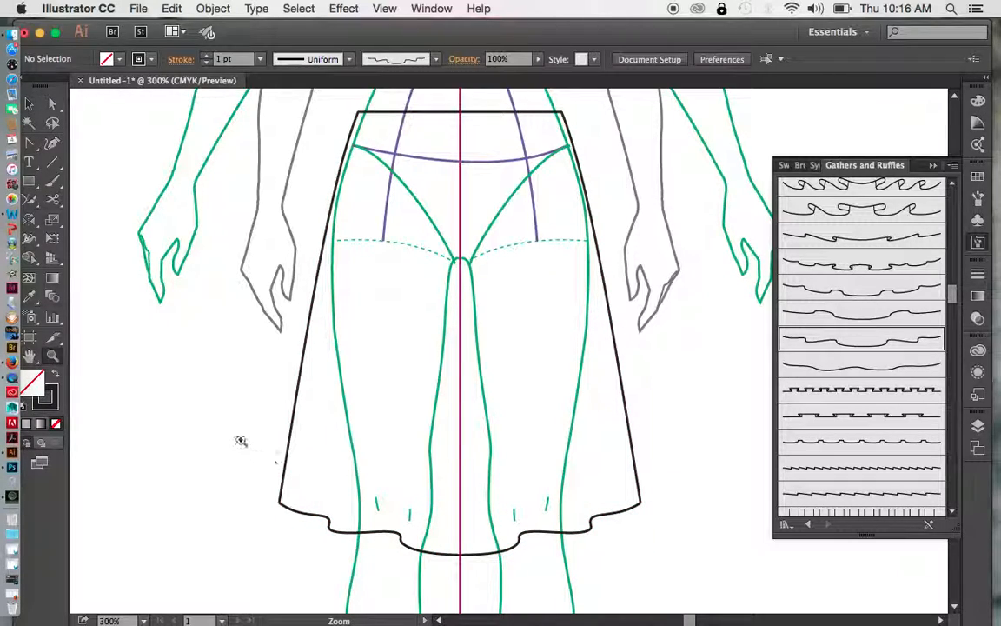
left_click_drag(224, 444, 647, 578)
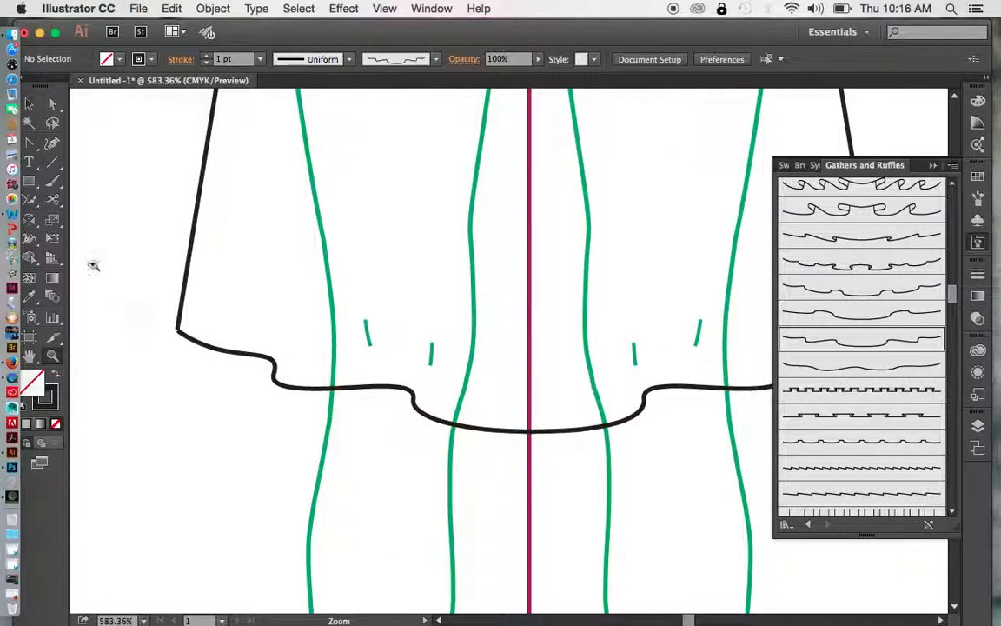
key("a")
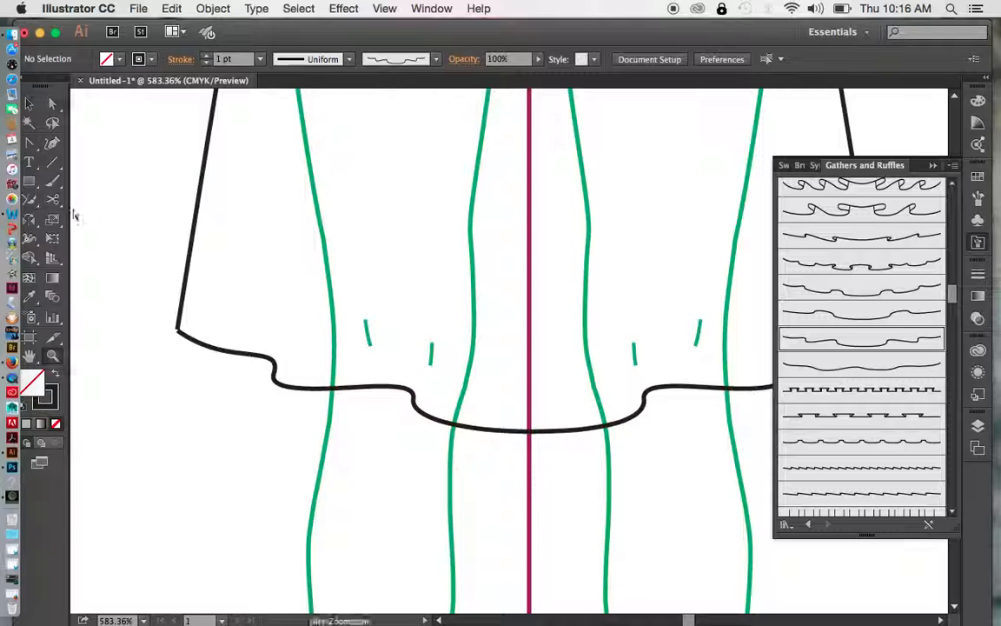
left_click(178, 334)
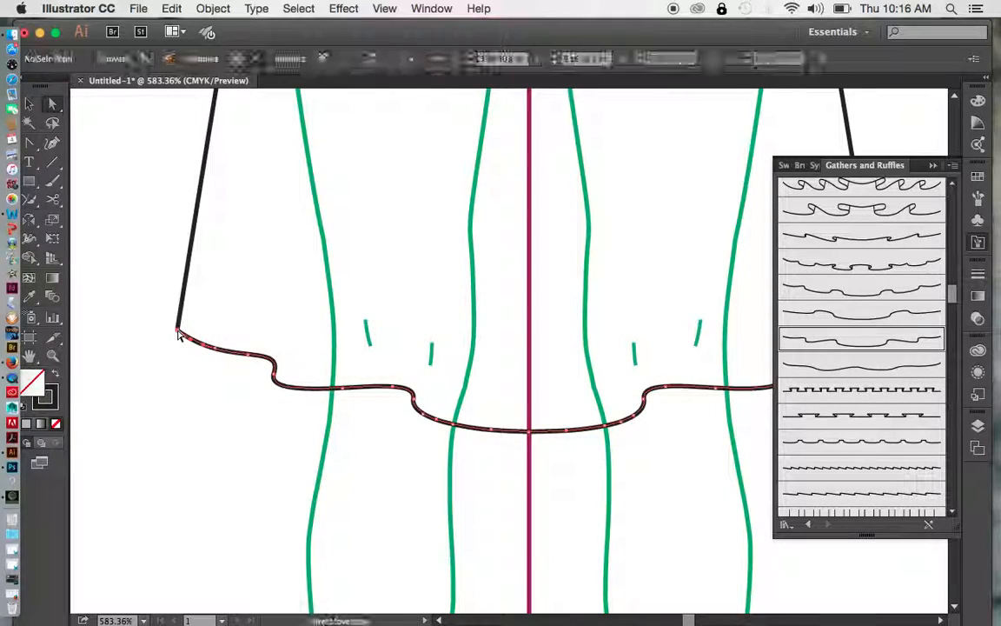
left_click_drag(179, 336, 178, 331)
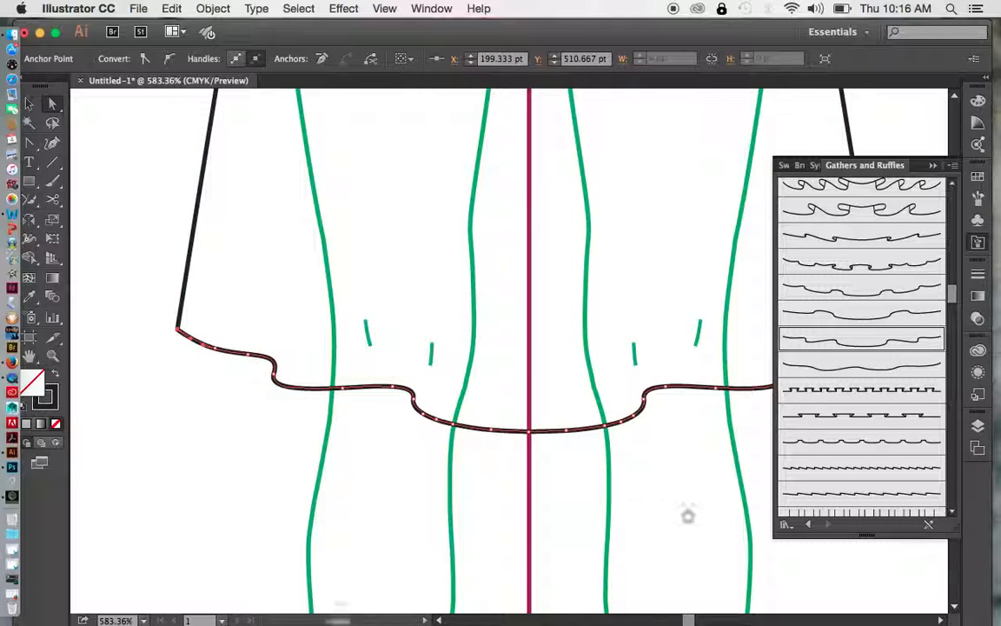
left_click_drag(719, 523, 446, 487)
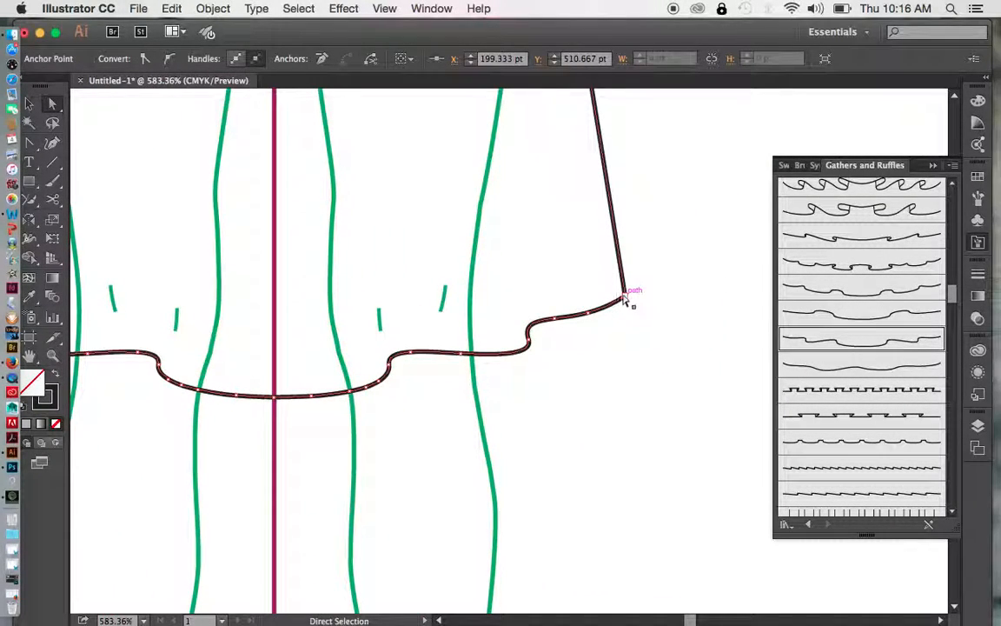
left_click_drag(627, 301, 627, 293)
Join the expanded hem to the side seam at the skirt's left corner with the Join tool.
left_click_drag(496, 467, 826, 467)
key("v")
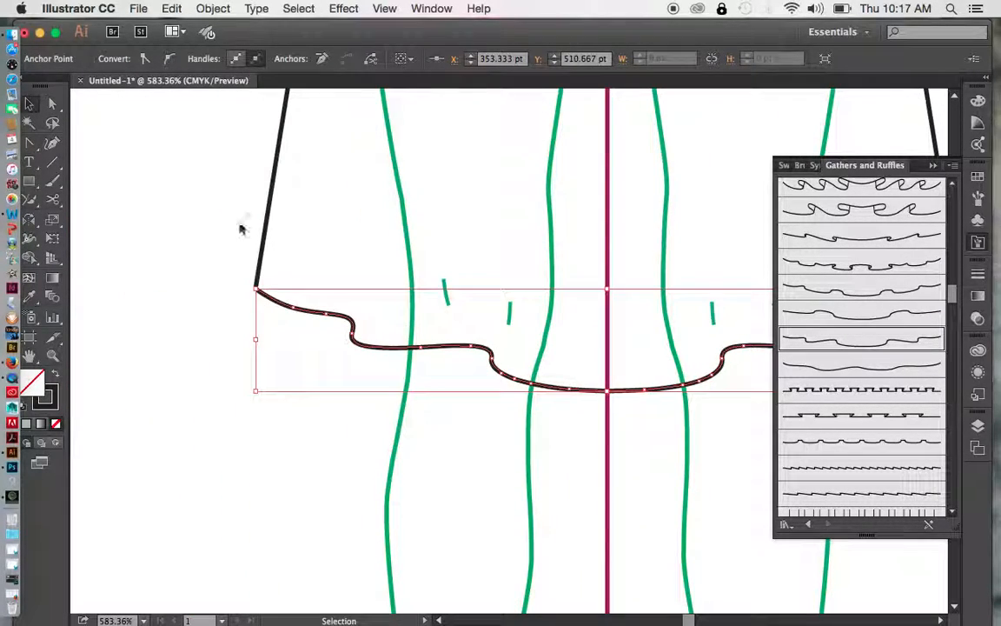
left_click_drag(192, 217, 305, 356)
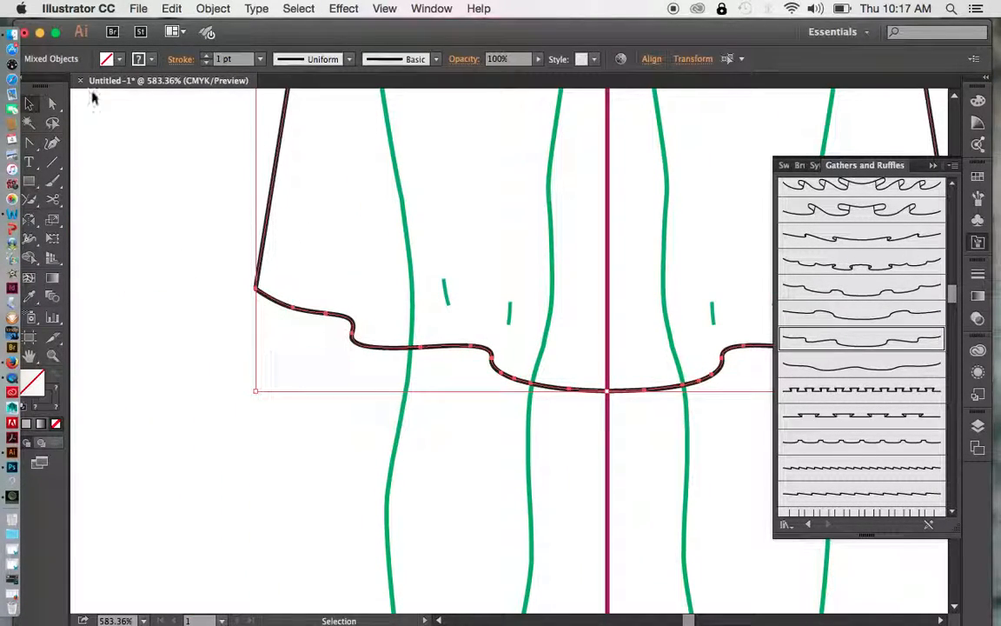
left_click(33, 200)
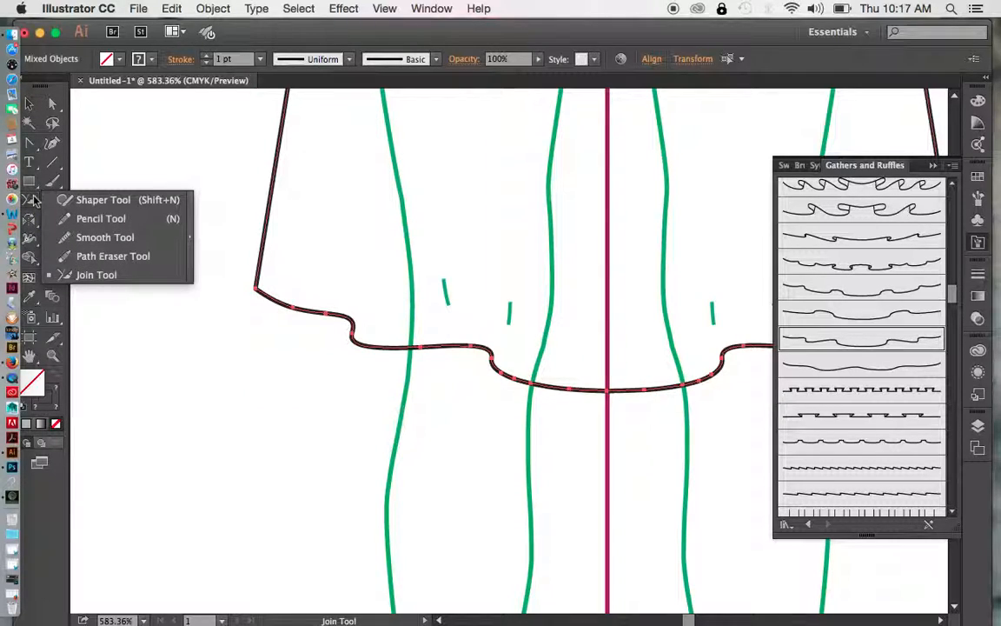
left_click(94, 275)
left_click_drag(253, 274, 265, 298)
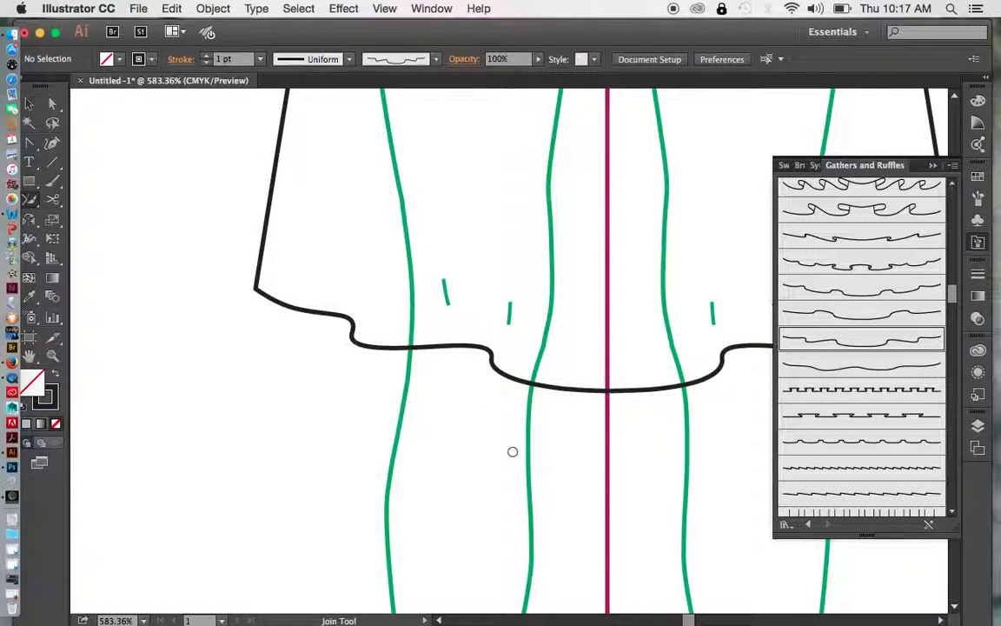
Join the hem to the side seam at the skirt's right corner with the Join tool, closing the outline.
left_click_drag(570, 453, 251, 432)
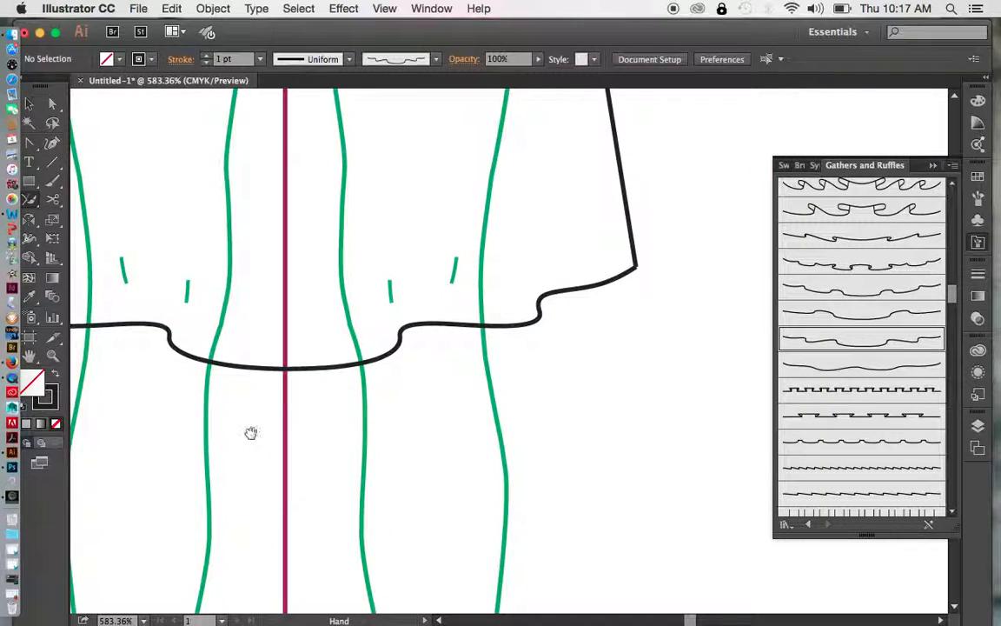
key("v")
left_click_drag(662, 238, 590, 299)
left_click(30, 202)
left_click(30, 202)
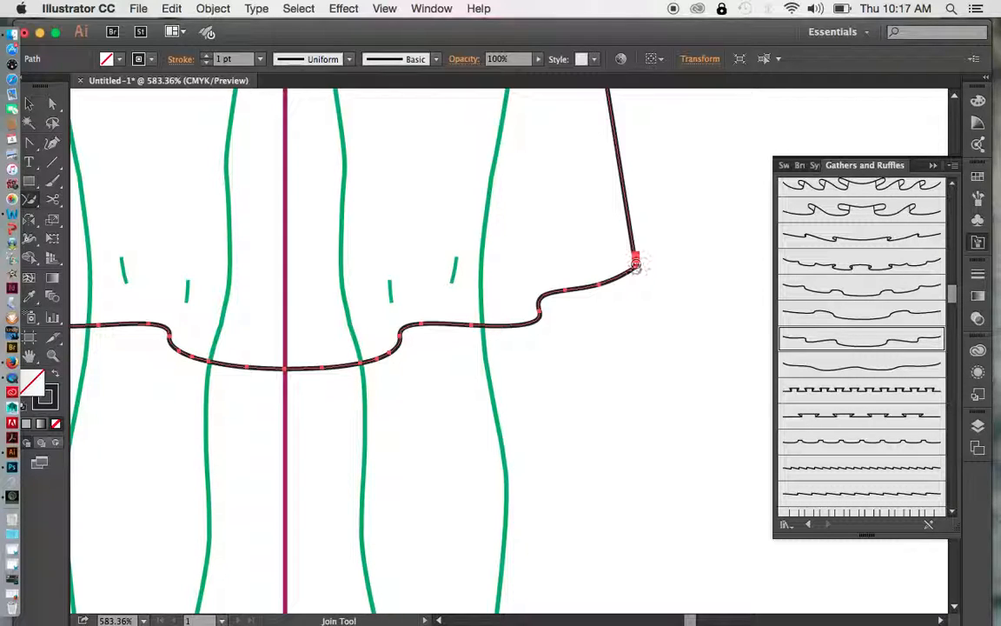
left_click_drag(628, 280, 626, 282)
Fill the closed skirt shape with light grey and show the whole artboard with nothing selected.
mouse_move(626, 402)
left_mouse_down()
mouse_move(733, 416)
mouse_move(786, 458)
left_mouse_up()
key("super+minus")
key("super+minus")
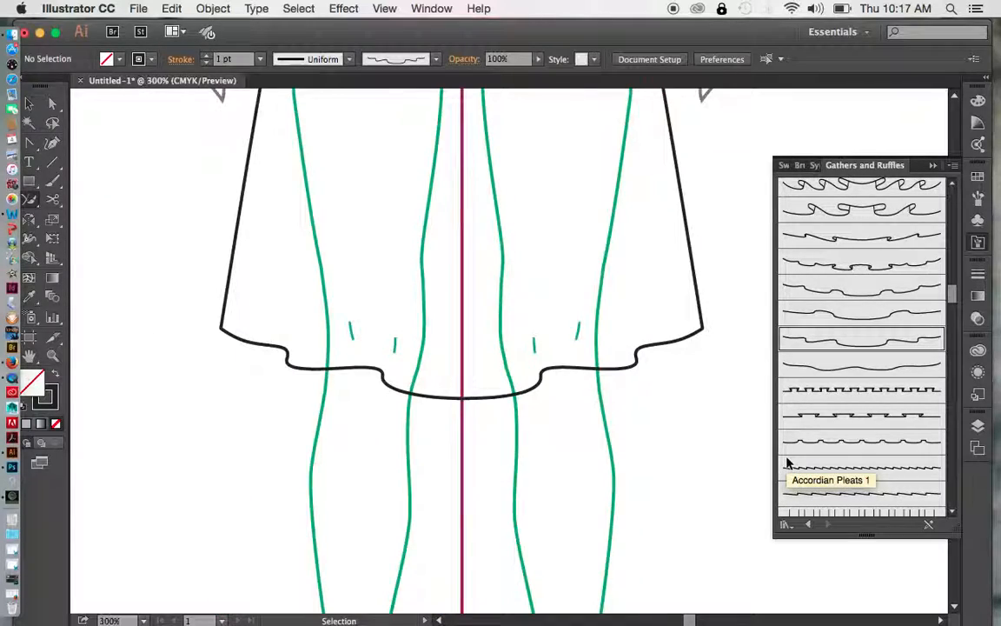
key("v")
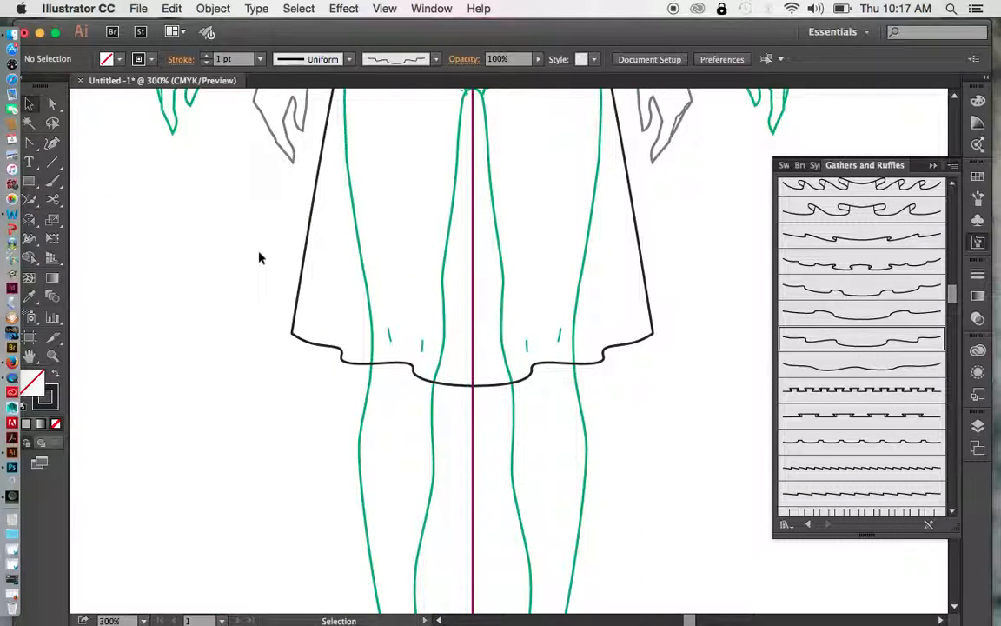
left_click(305, 254)
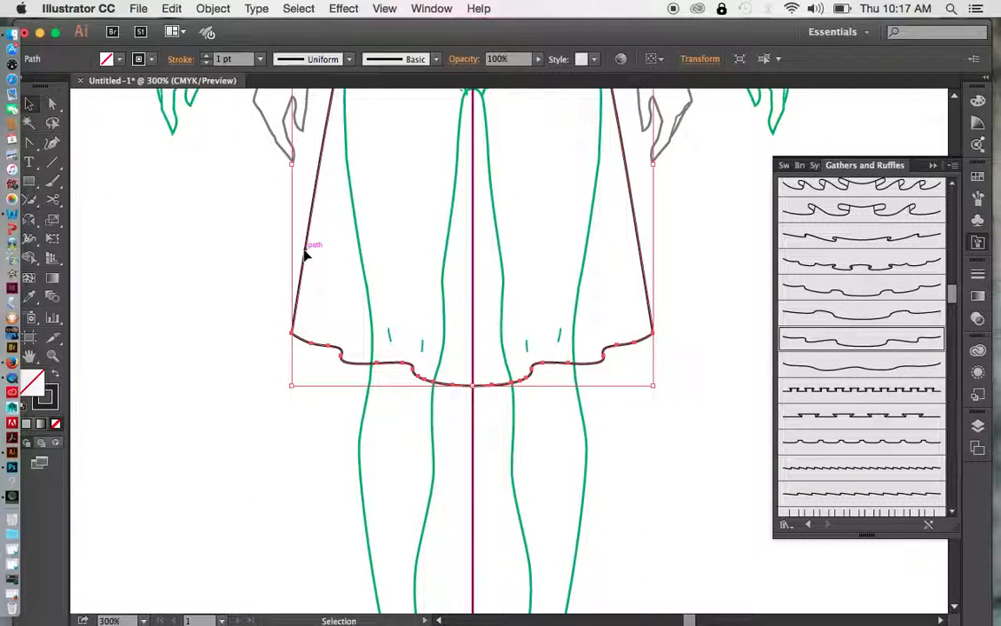
left_click(119, 59)
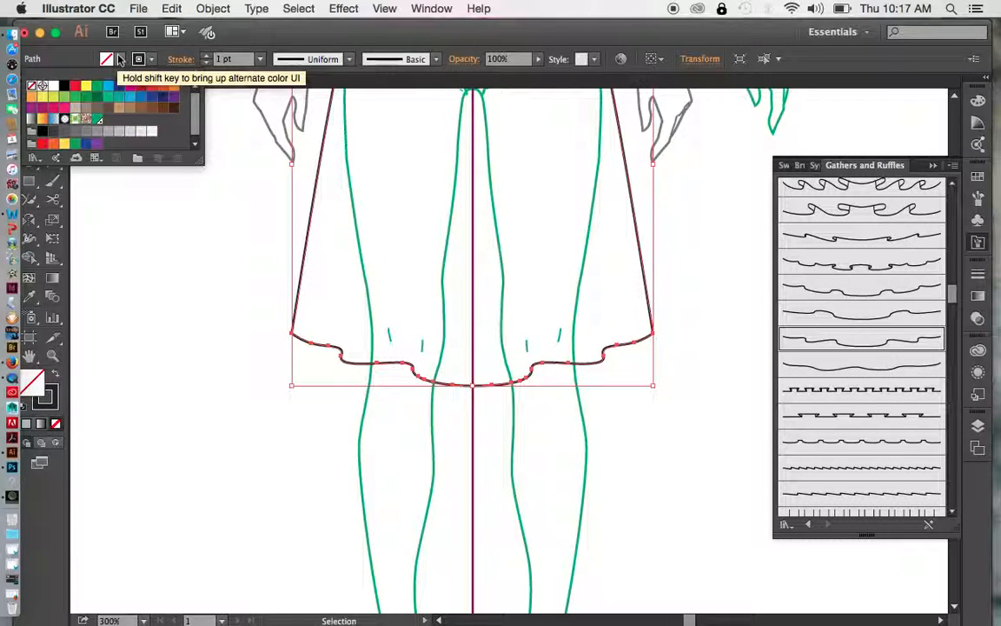
left_click(130, 130)
left_click(153, 347)
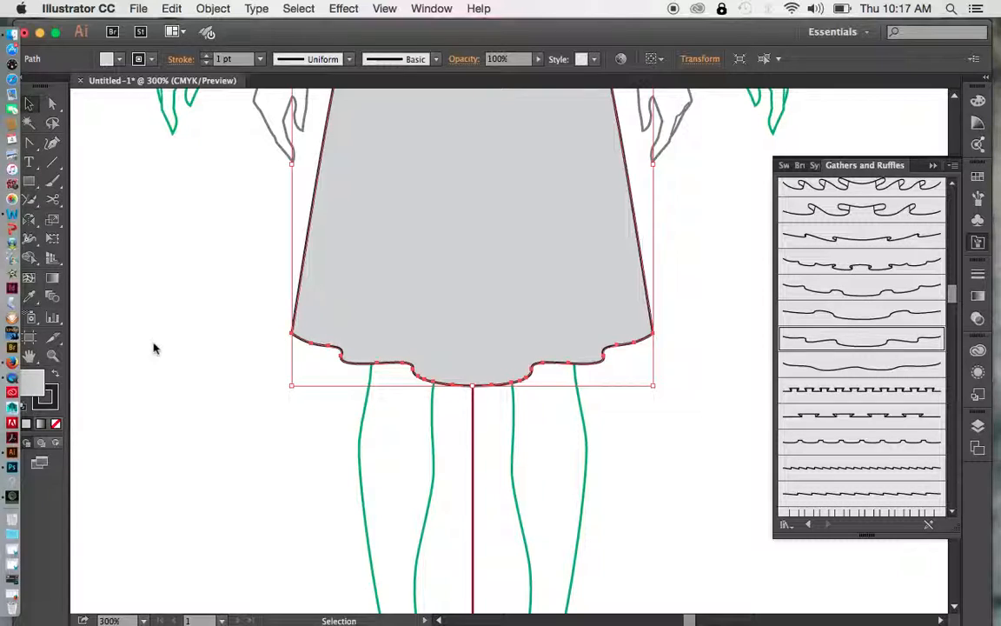
key("super+0")
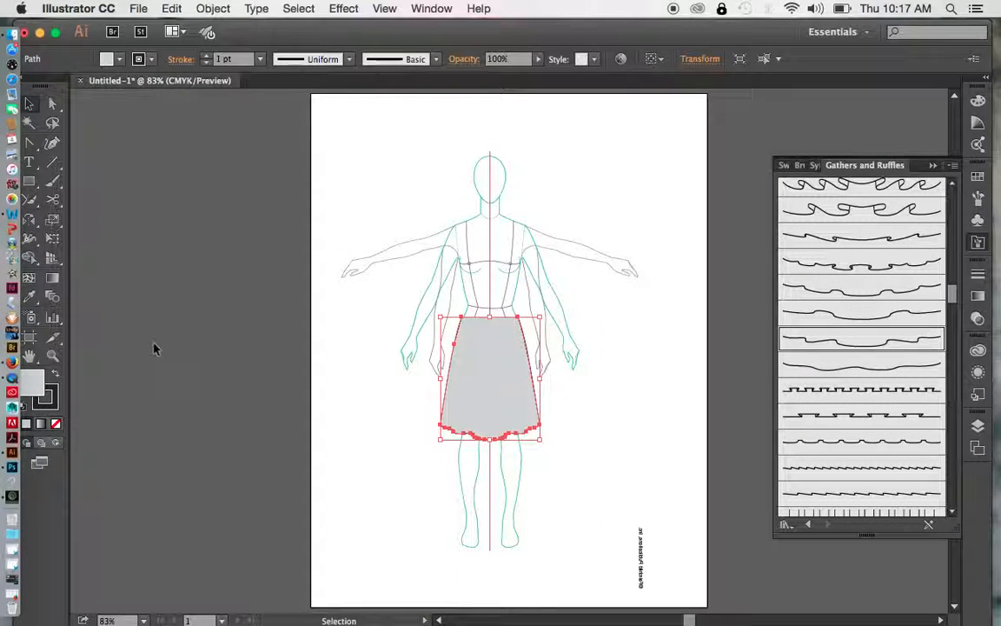
left_click(604, 421)
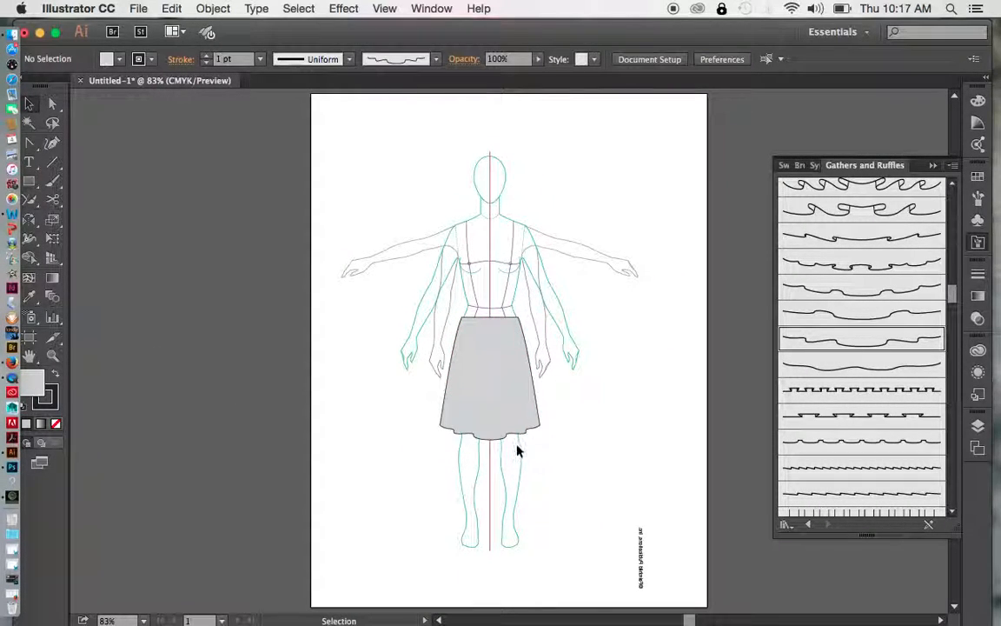